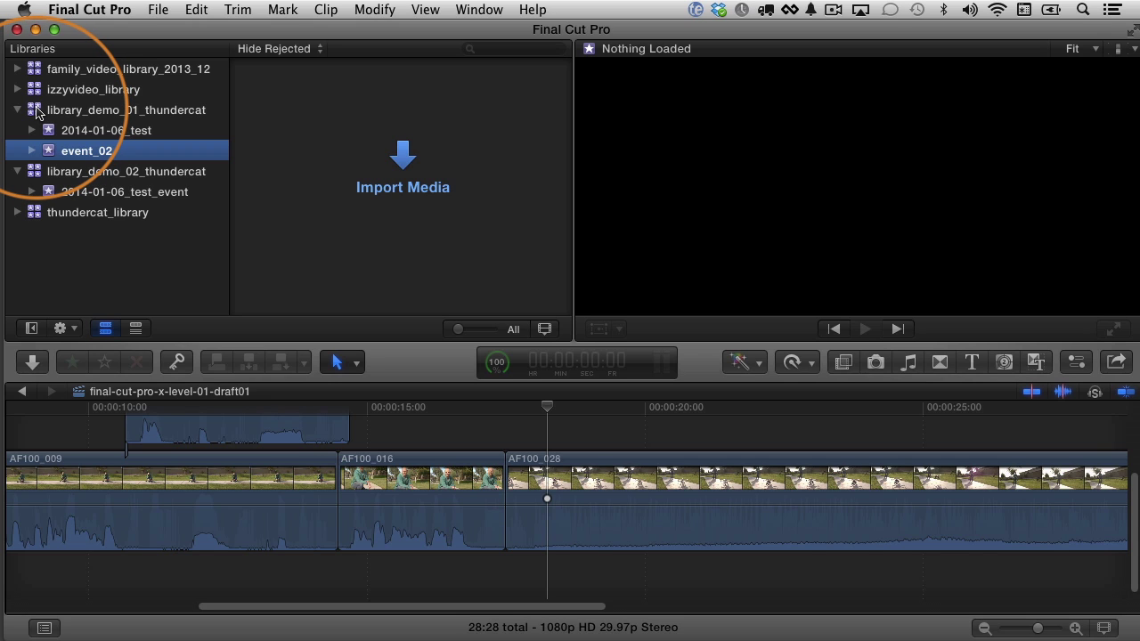
# Step: Show library_demo_01_thundercat's 2014-01-06_test event in the Libraries sidebar
pyautogui.moveTo(36, 113)
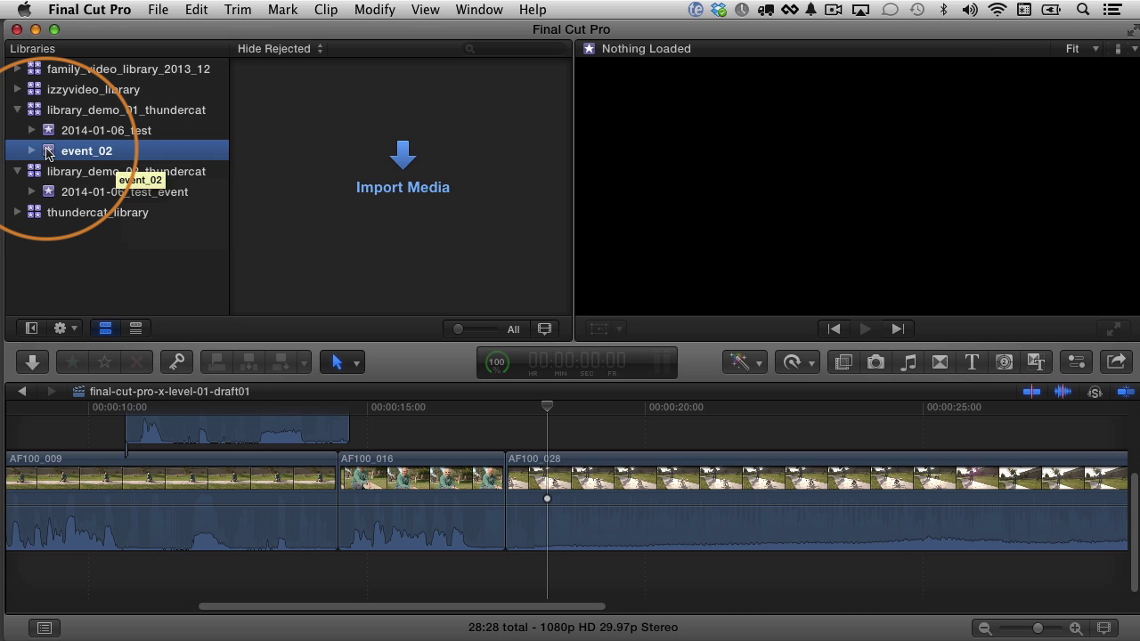
pyautogui.click(51, 131)
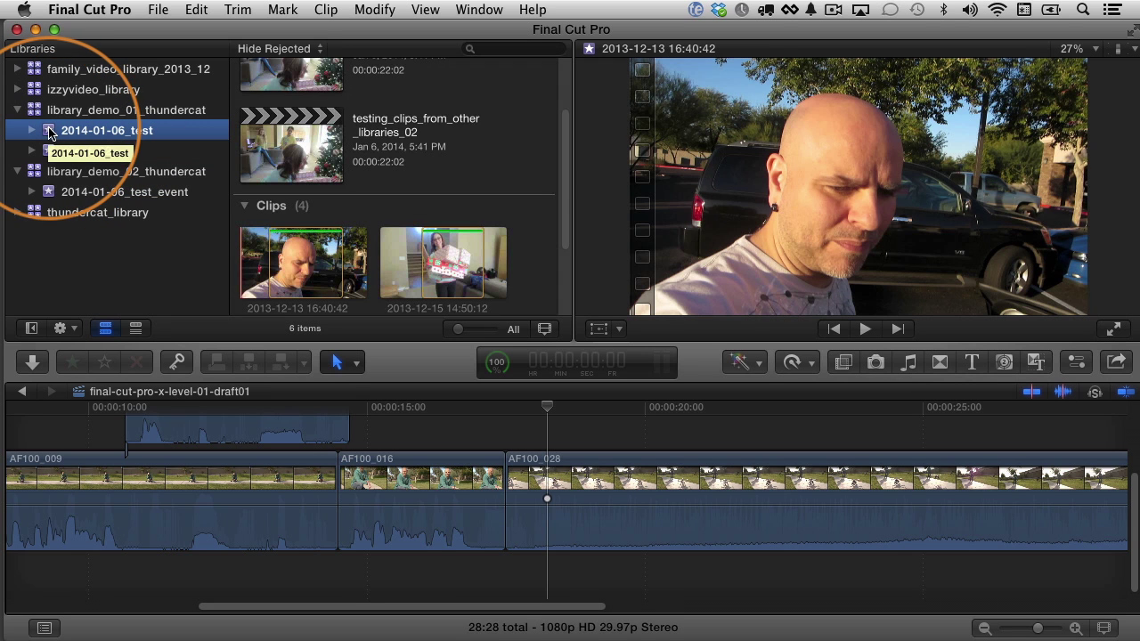
pyautogui.moveTo(570, 190); pyautogui.dragTo(565, 241)
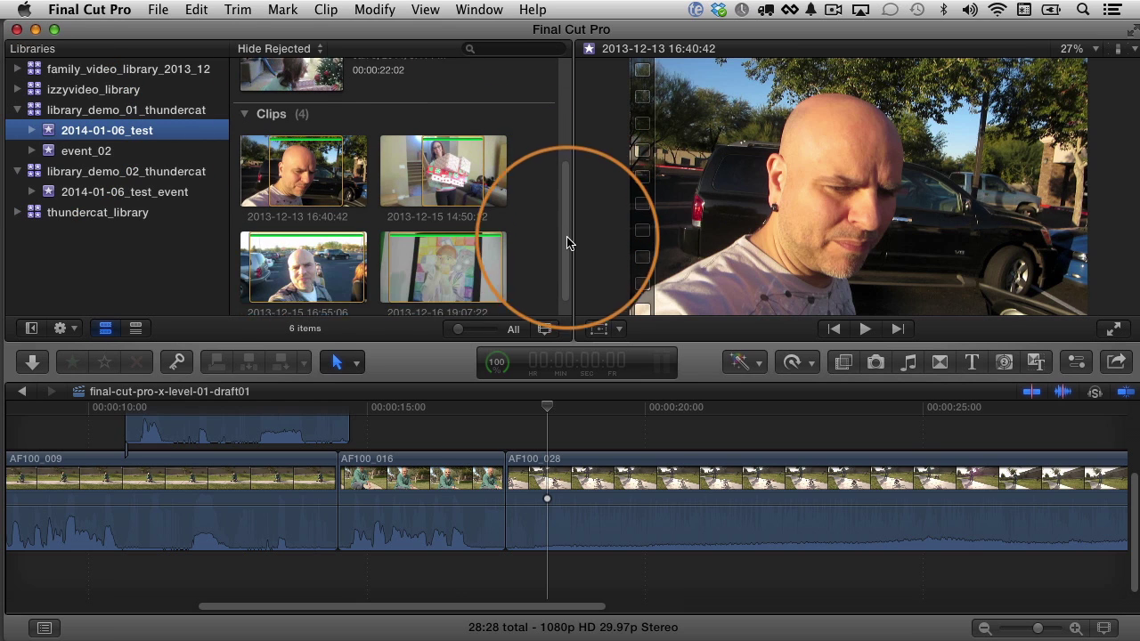
pyautogui.click(310, 150)
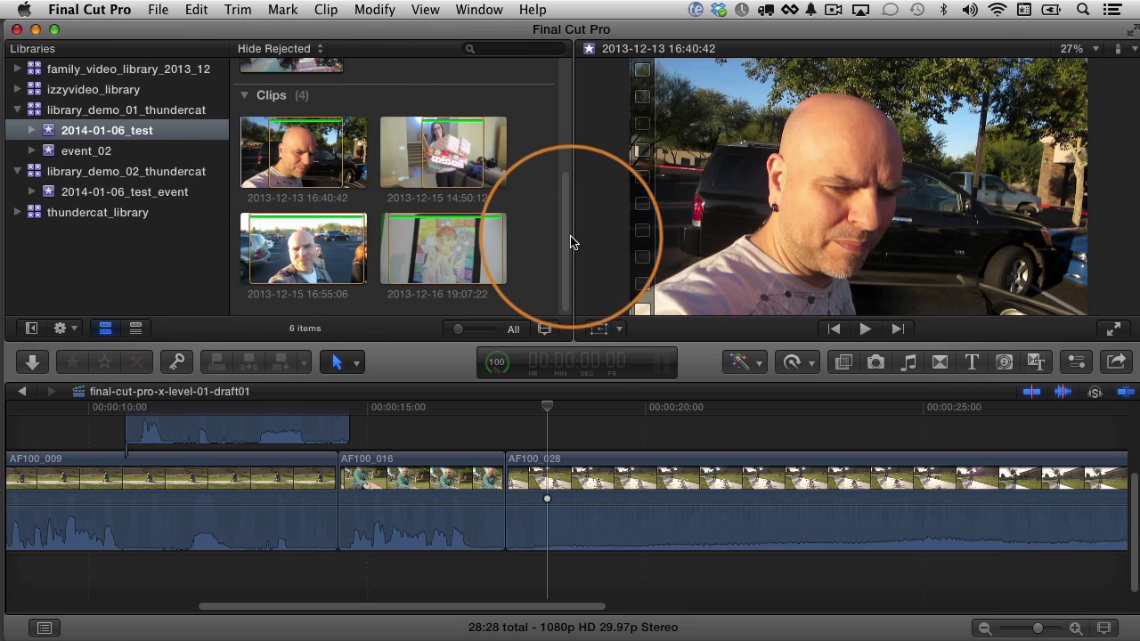
pyautogui.moveTo(565, 239); pyautogui.dragTo(560, 133)
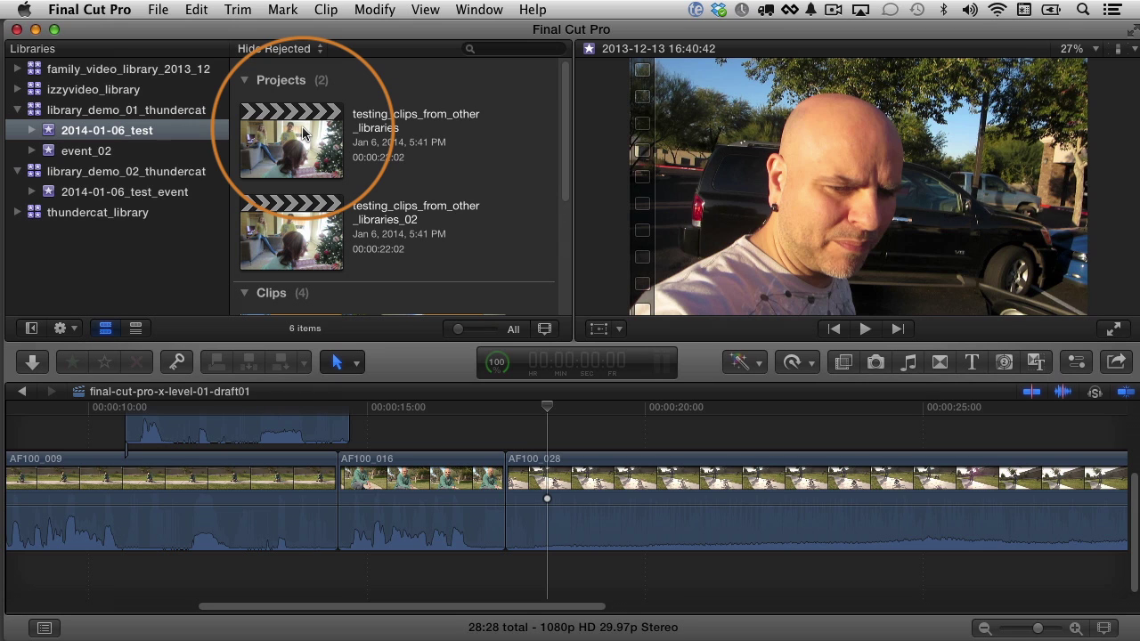
# Step: Create a new project named test03 in the 2014-01-06_test event from the File menu
pyautogui.click(158, 10)
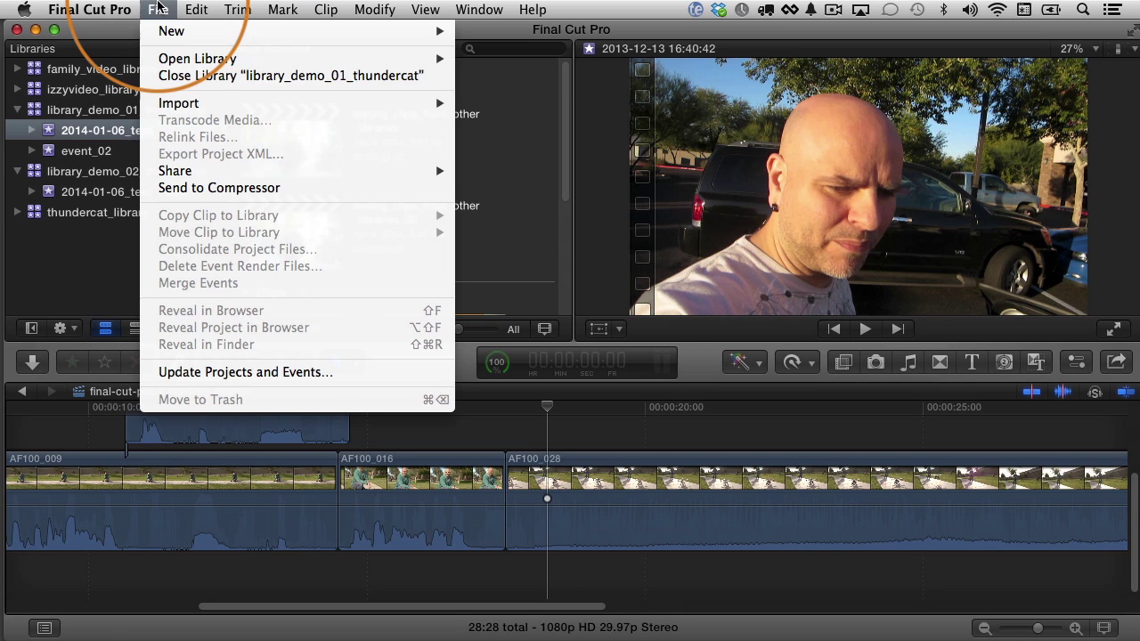
pyautogui.moveTo(172, 32)
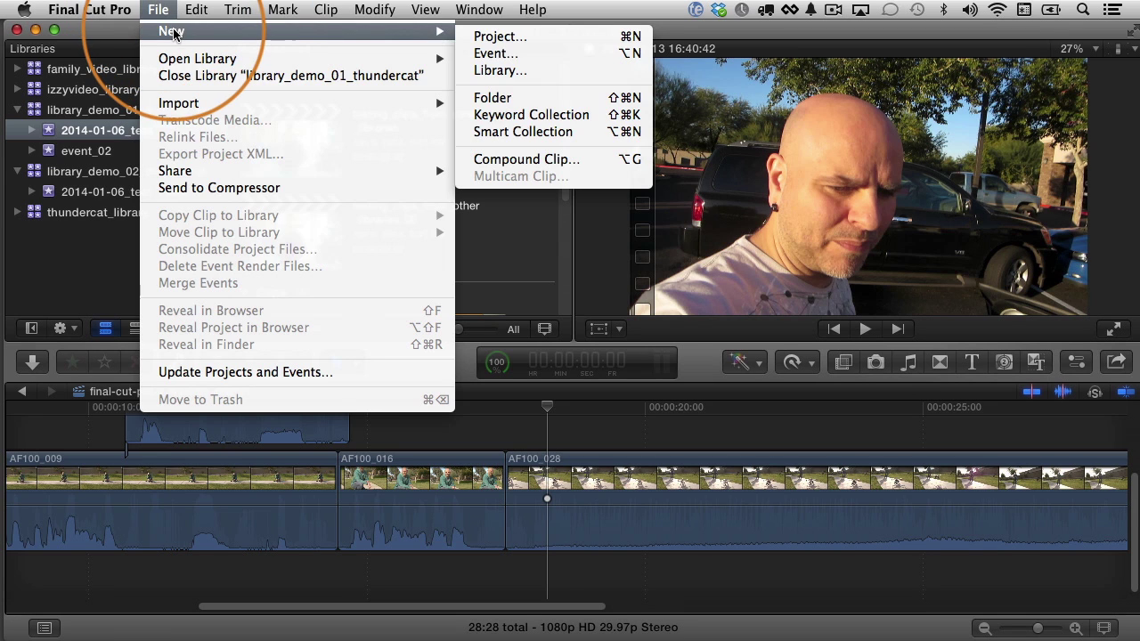
pyautogui.click(498, 37)
pyautogui.write('t')
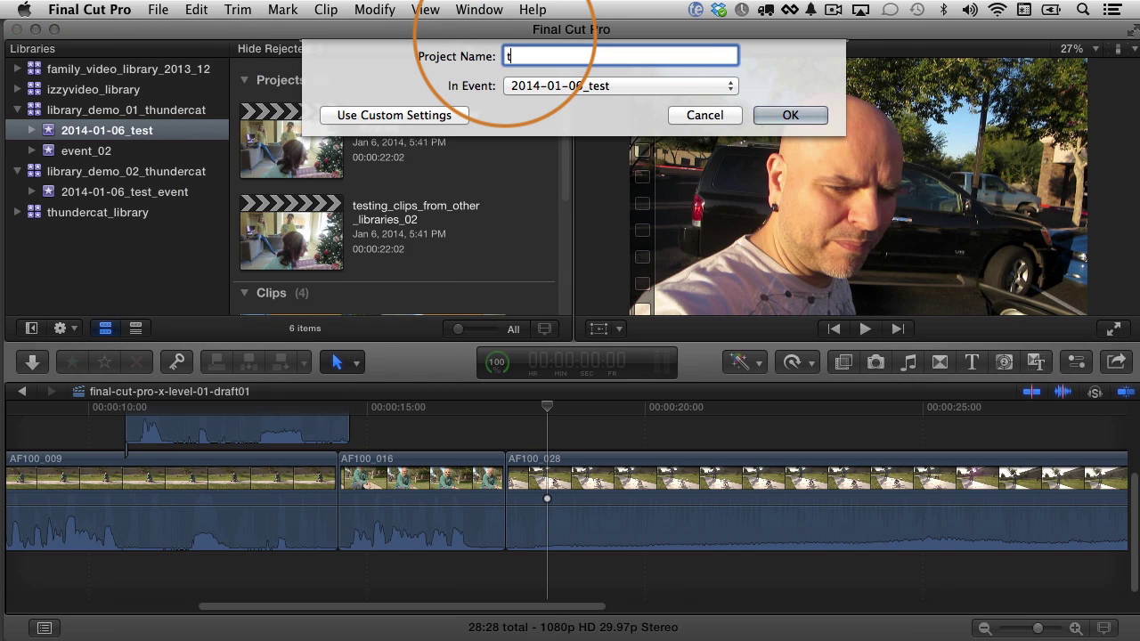
pyautogui.write('est03')
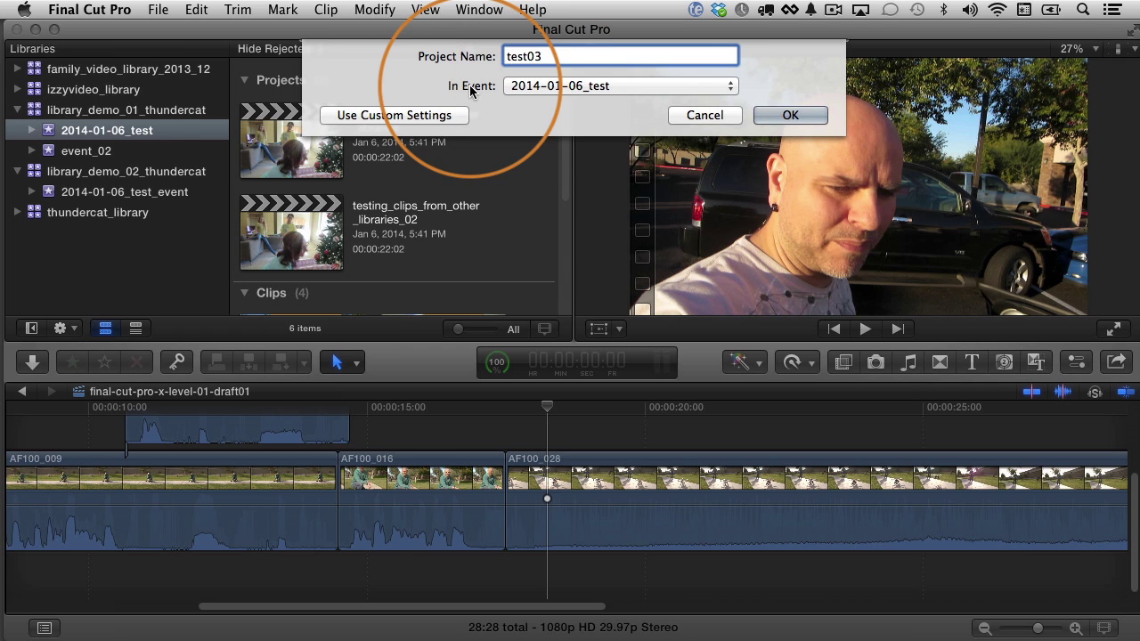
pyautogui.click(789, 115)
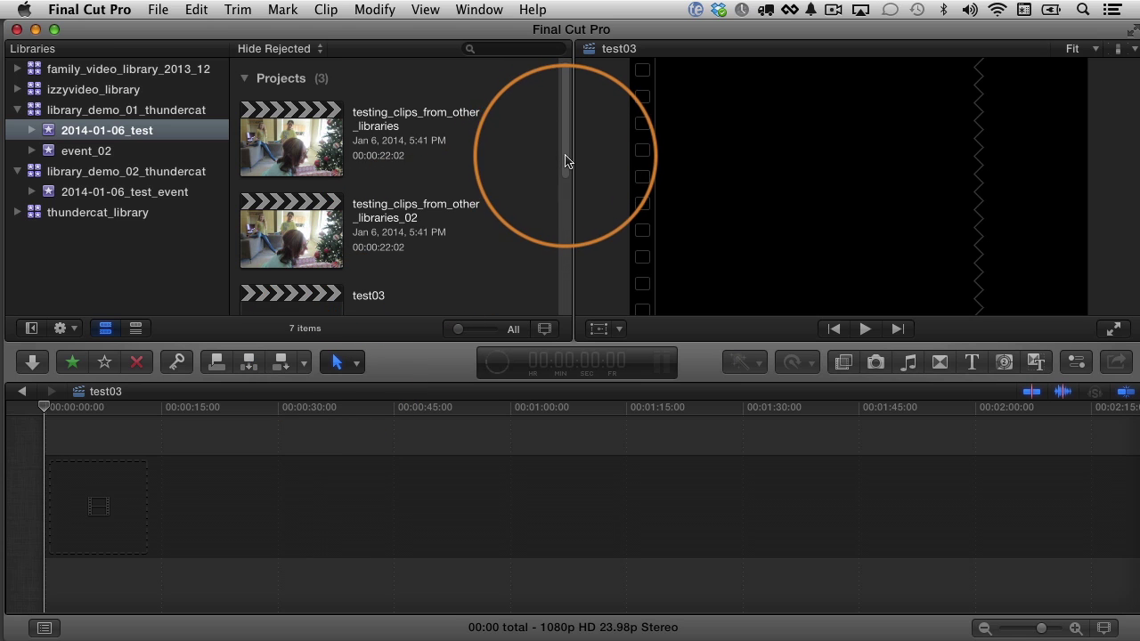
pyautogui.moveTo(565, 165); pyautogui.dragTo(565, 249)
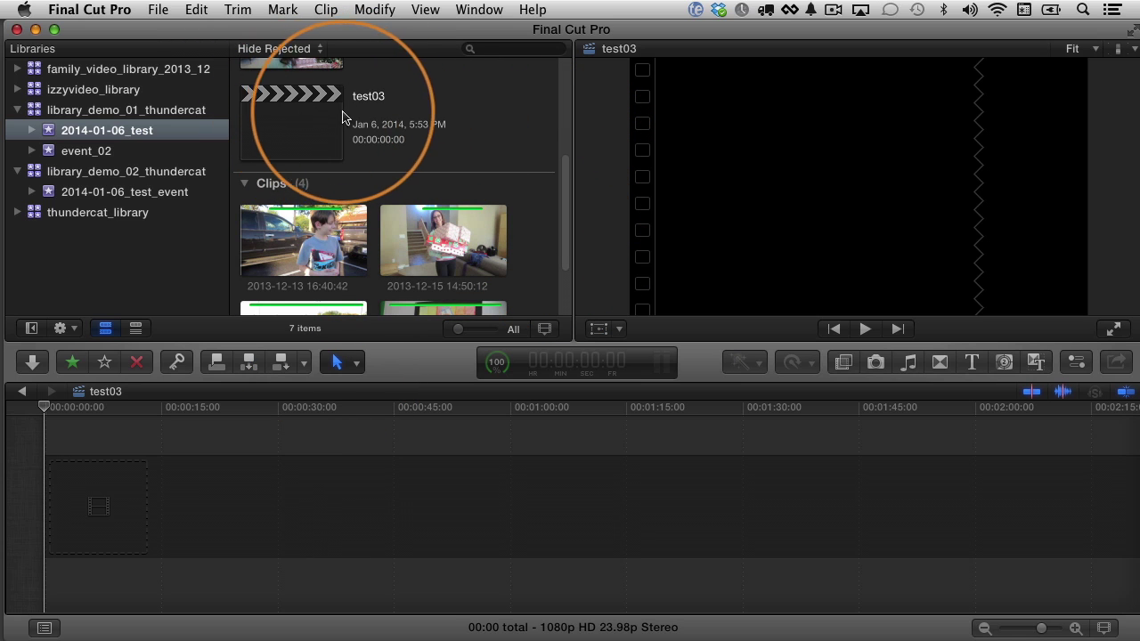
pyautogui.click(307, 214)
pyautogui.click(280, 362)
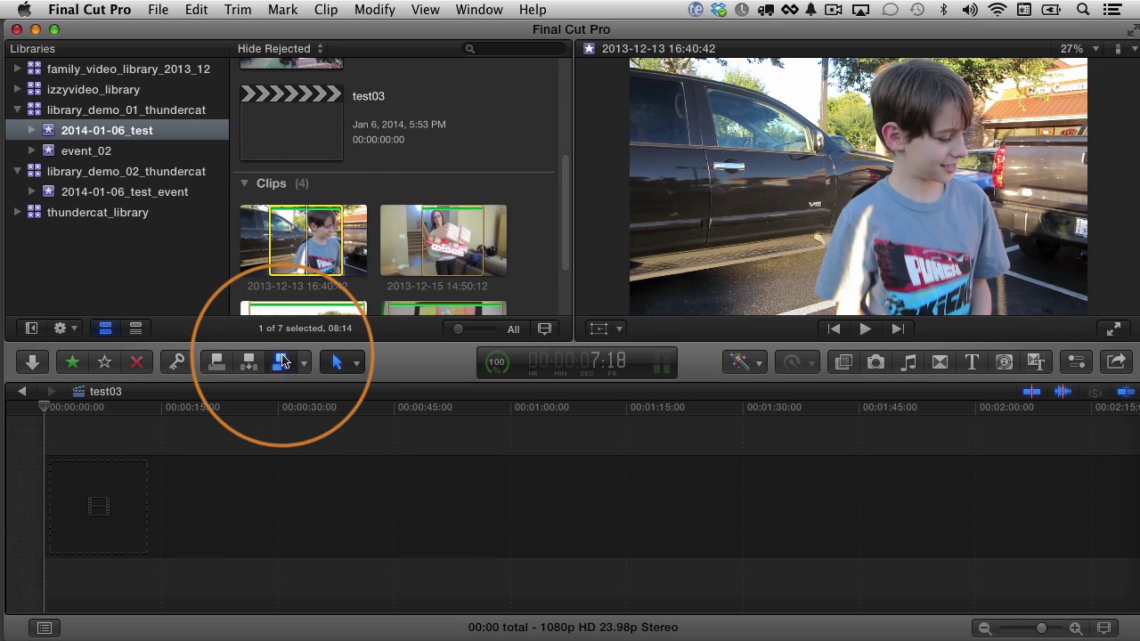
pyautogui.click(454, 214)
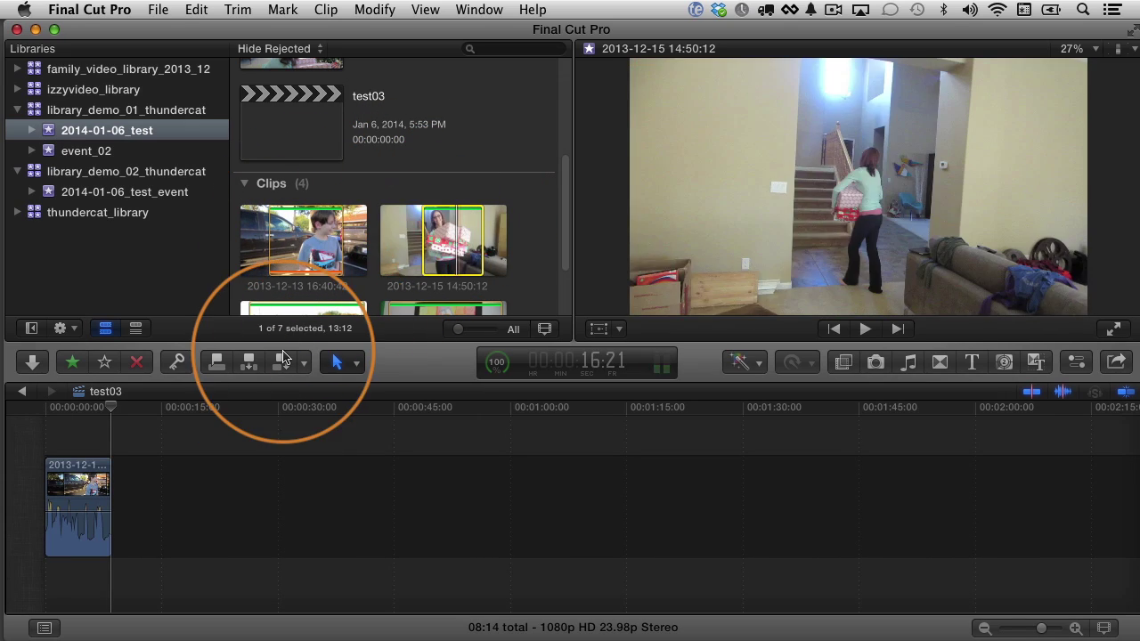
pyautogui.click(281, 362)
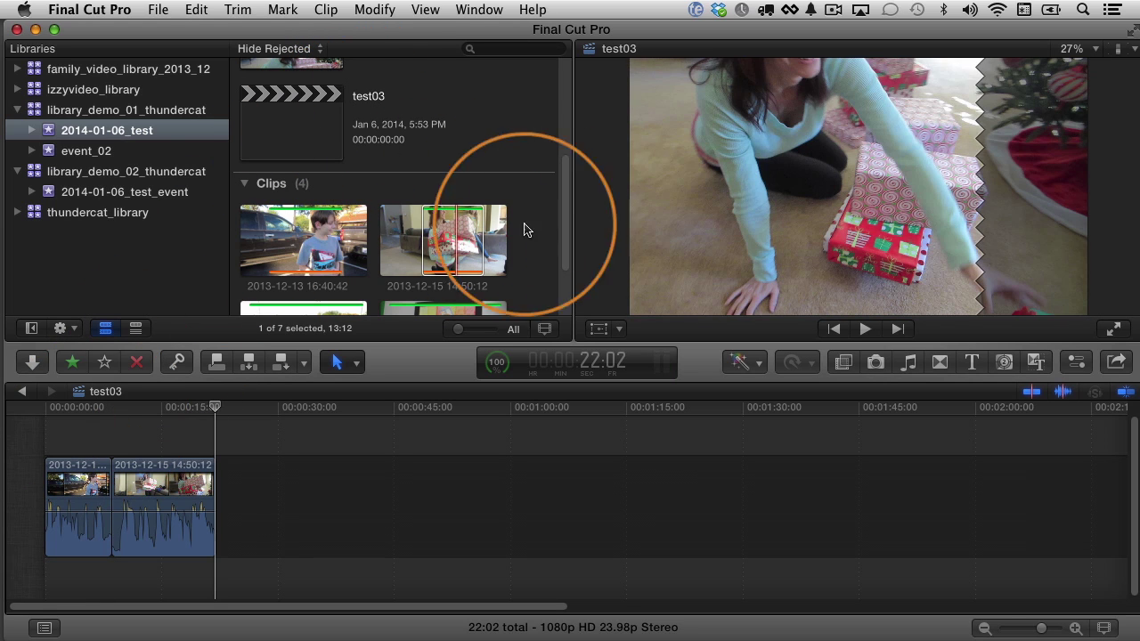
pyautogui.moveTo(564, 204); pyautogui.dragTo(567, 85)
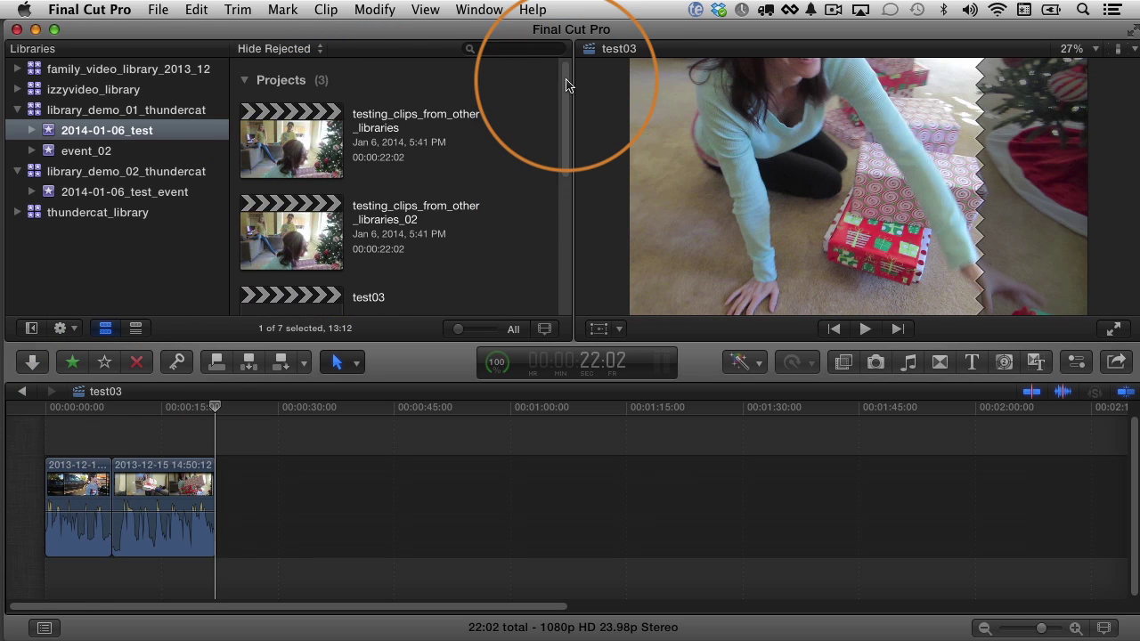
# Step: Close izzyvideo_library from the File menu and collapse the family library's event list
pyautogui.click(36, 93)
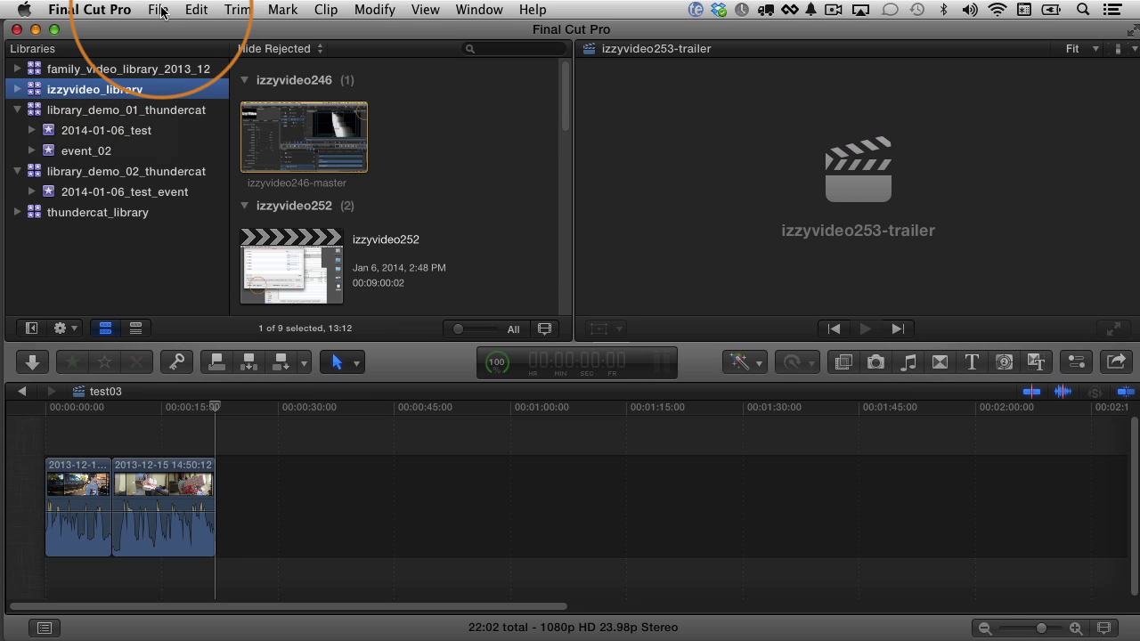
pyautogui.click(158, 9)
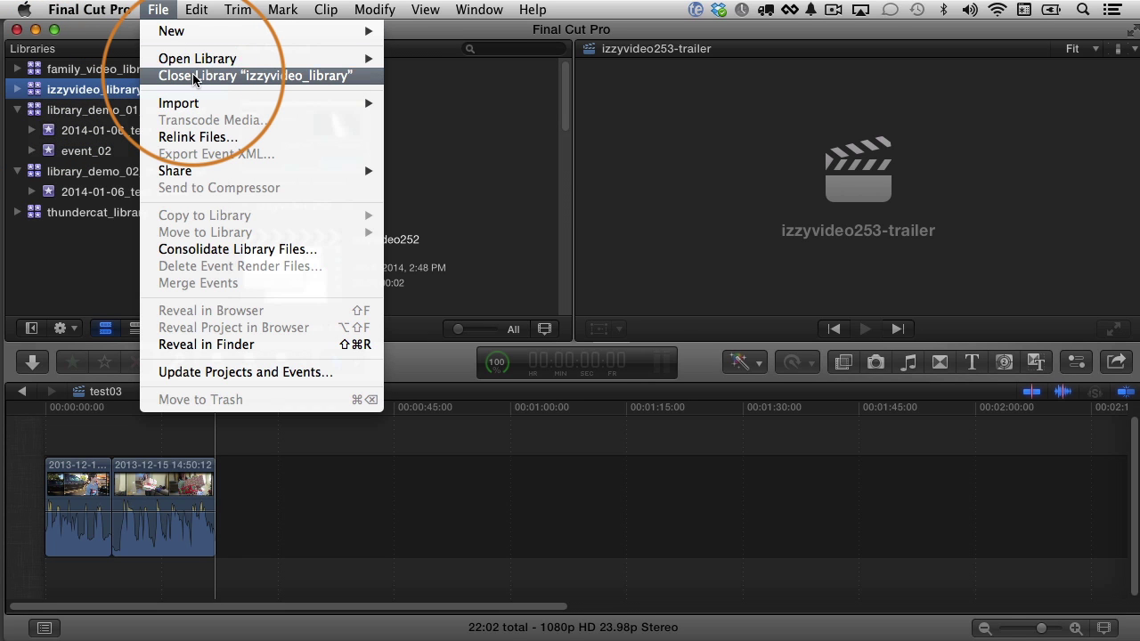
pyautogui.click(219, 77)
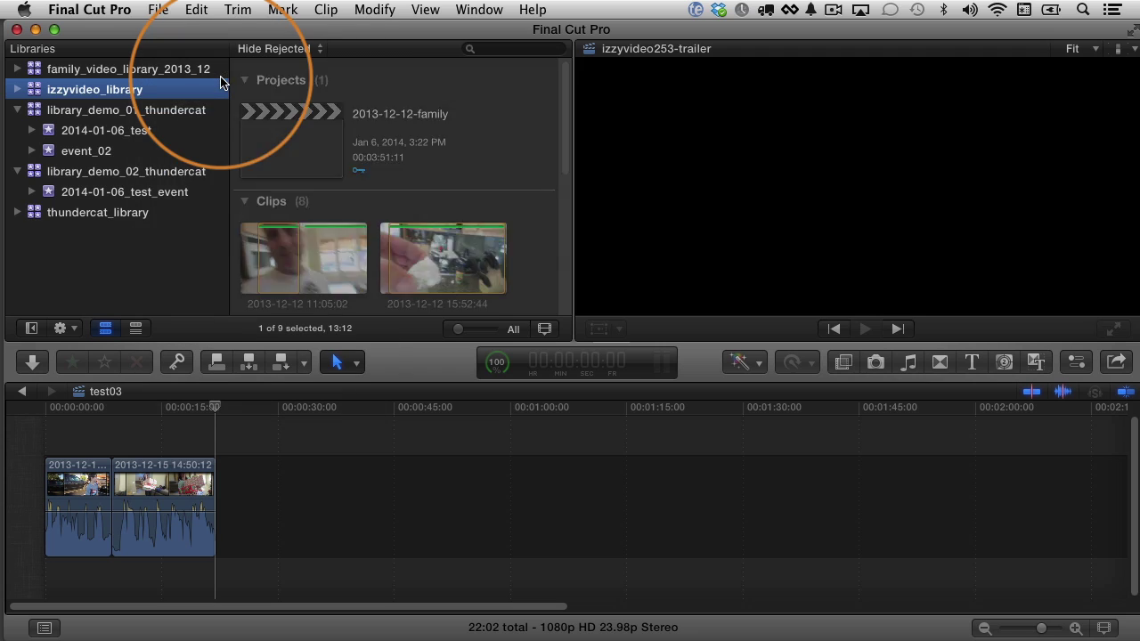
pyautogui.click(16, 68)
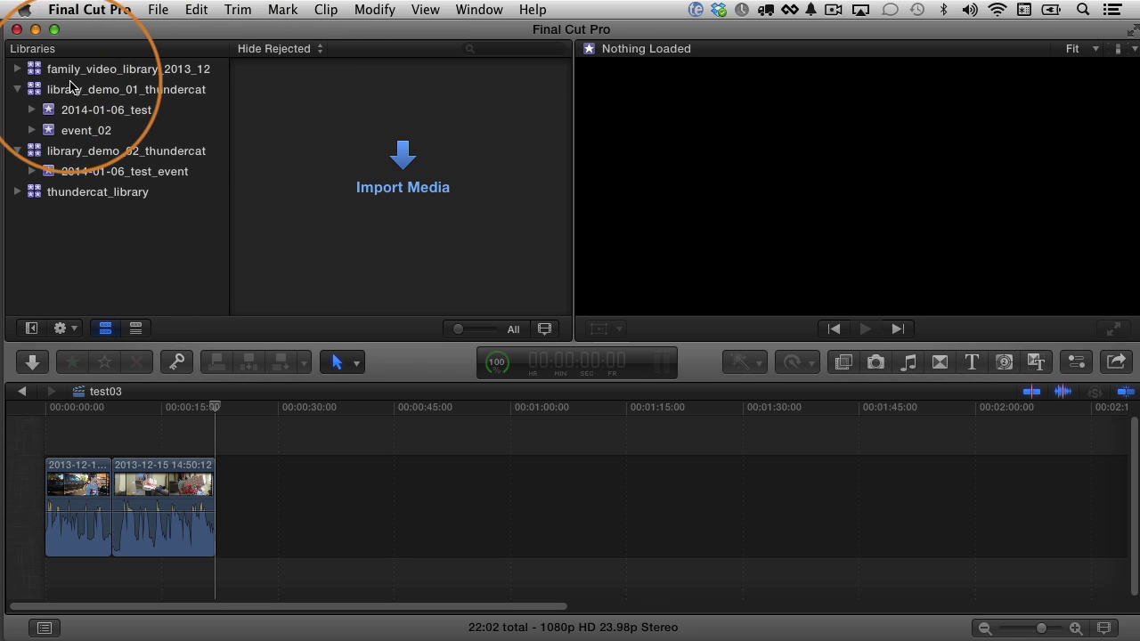
pyautogui.moveTo(75, 87)
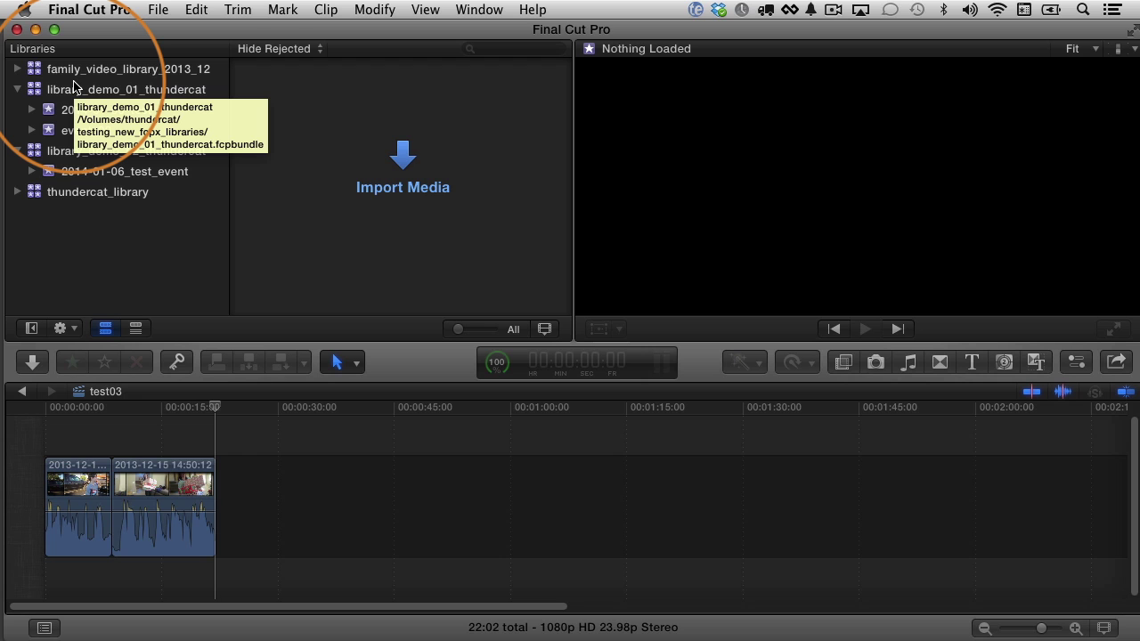
pyautogui.click(159, 10)
pyautogui.moveTo(182, 62)
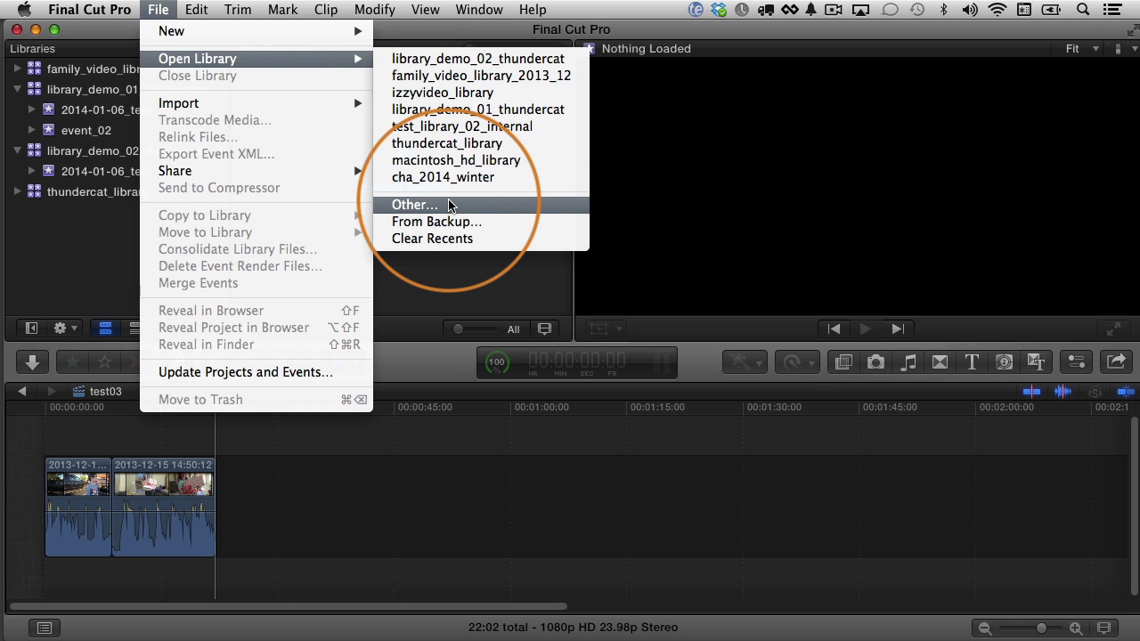
pyautogui.click(443, 99)
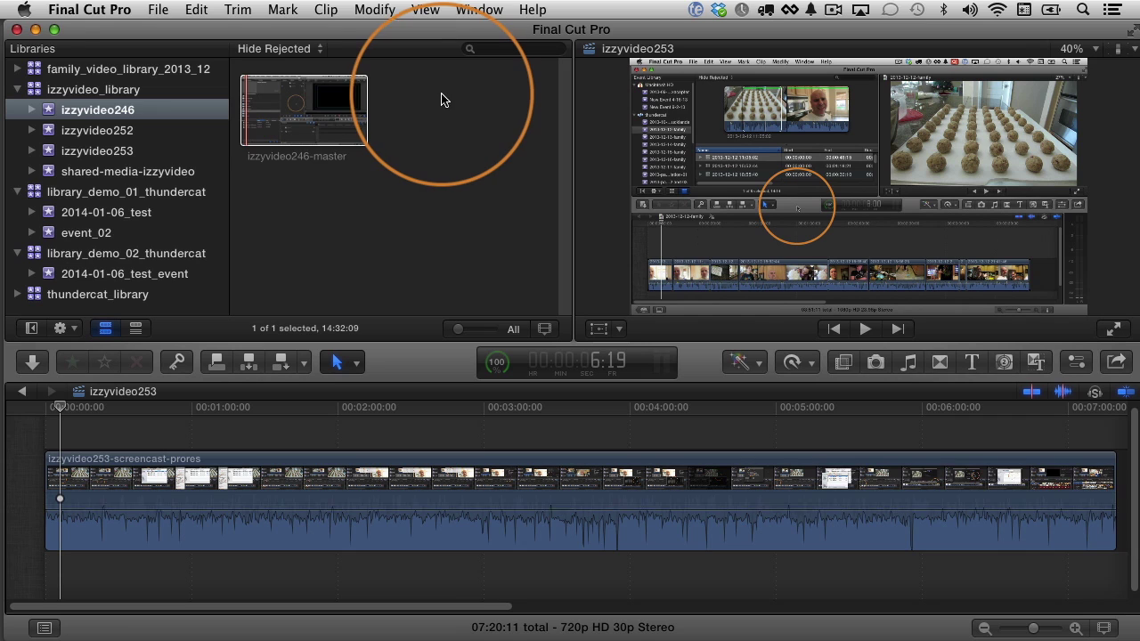
pyautogui.click(16, 89)
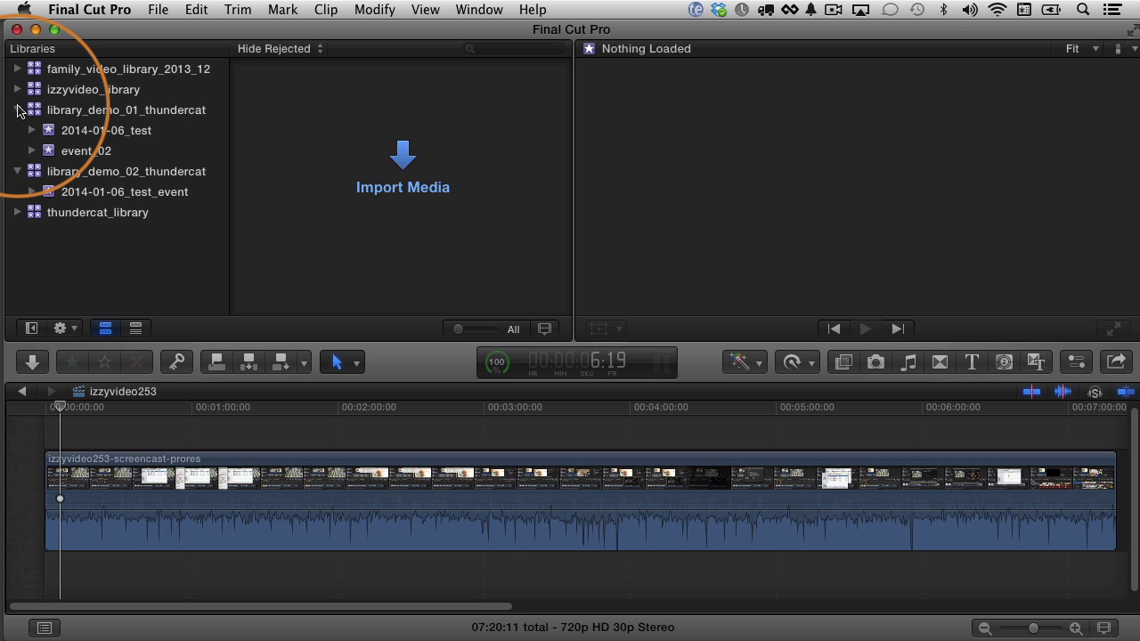
pyautogui.click(17, 90)
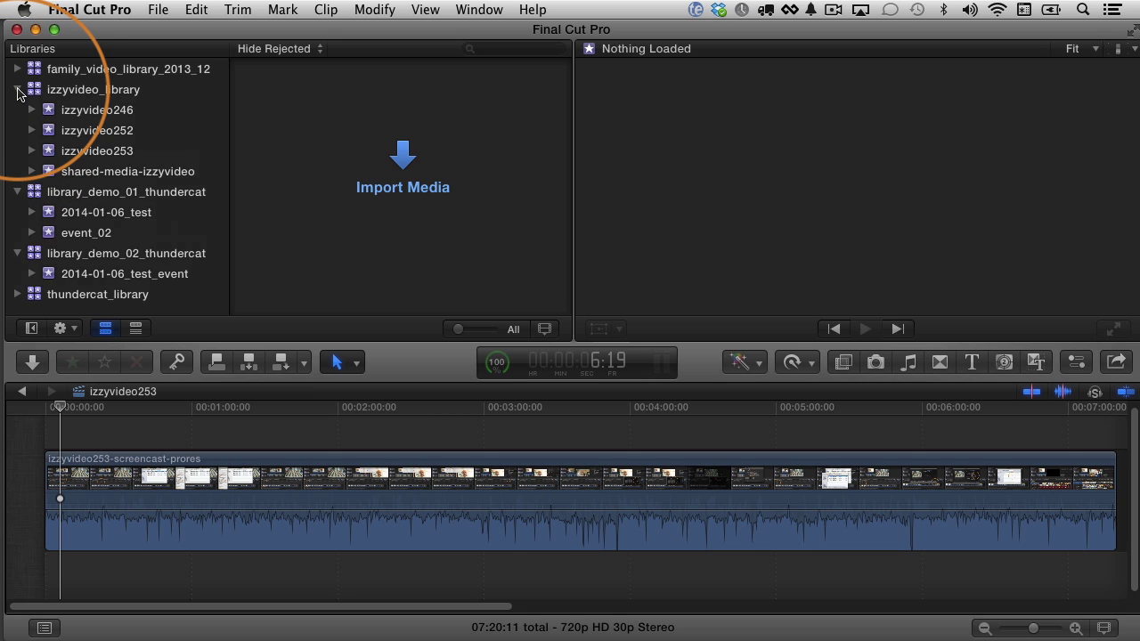
pyautogui.click(17, 90)
pyautogui.click(17, 90)
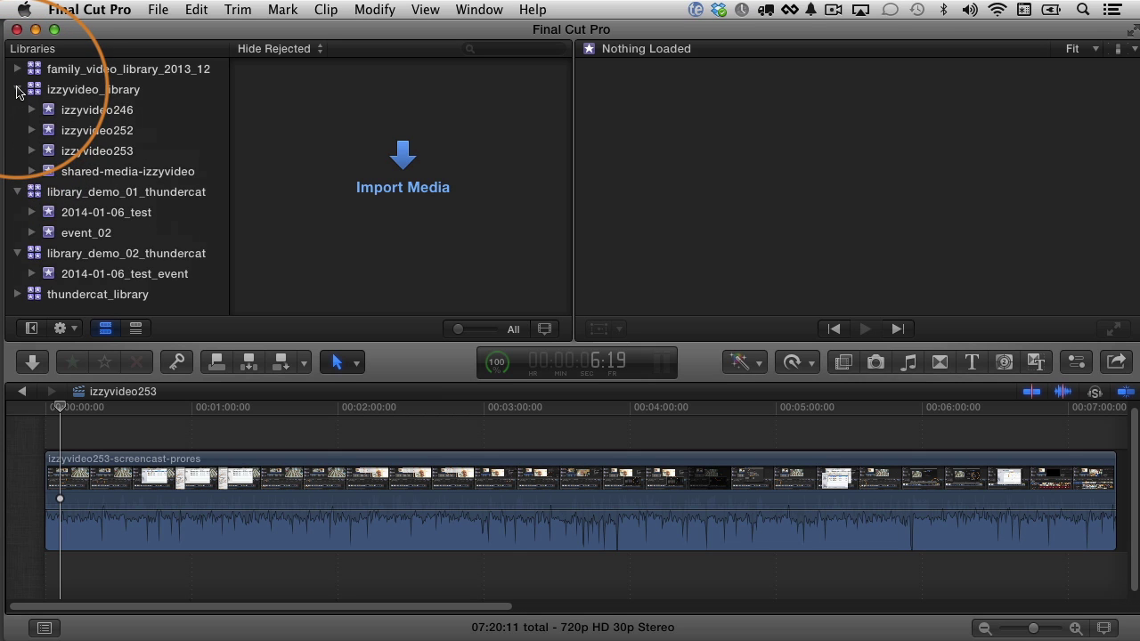
pyautogui.click(17, 90)
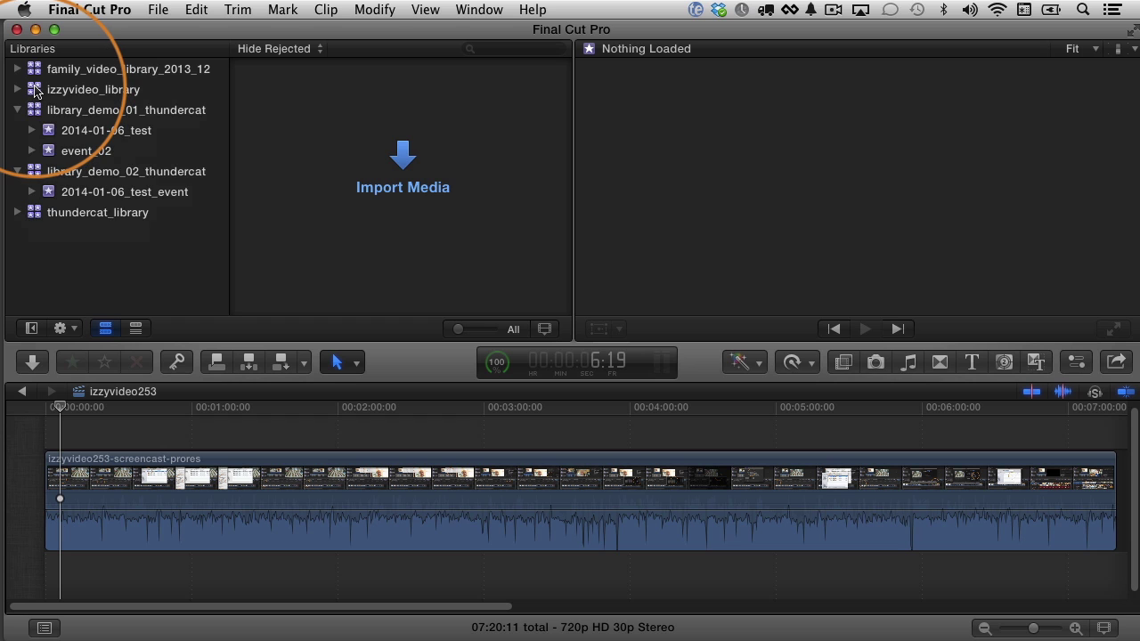
pyautogui.click(36, 90)
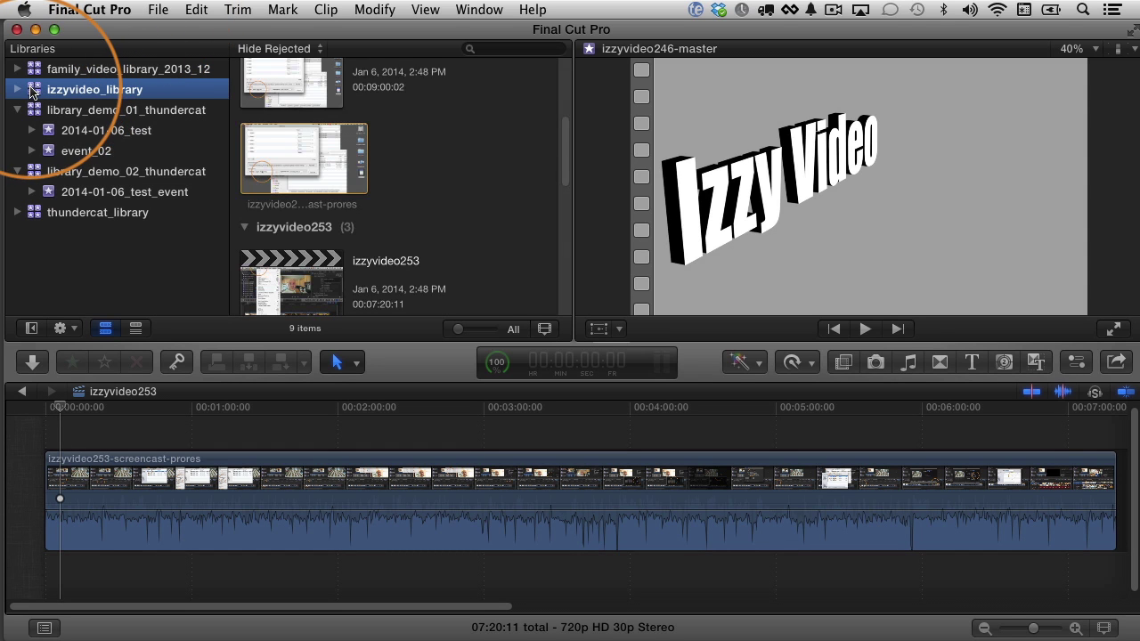
pyautogui.rightClick(36, 94)
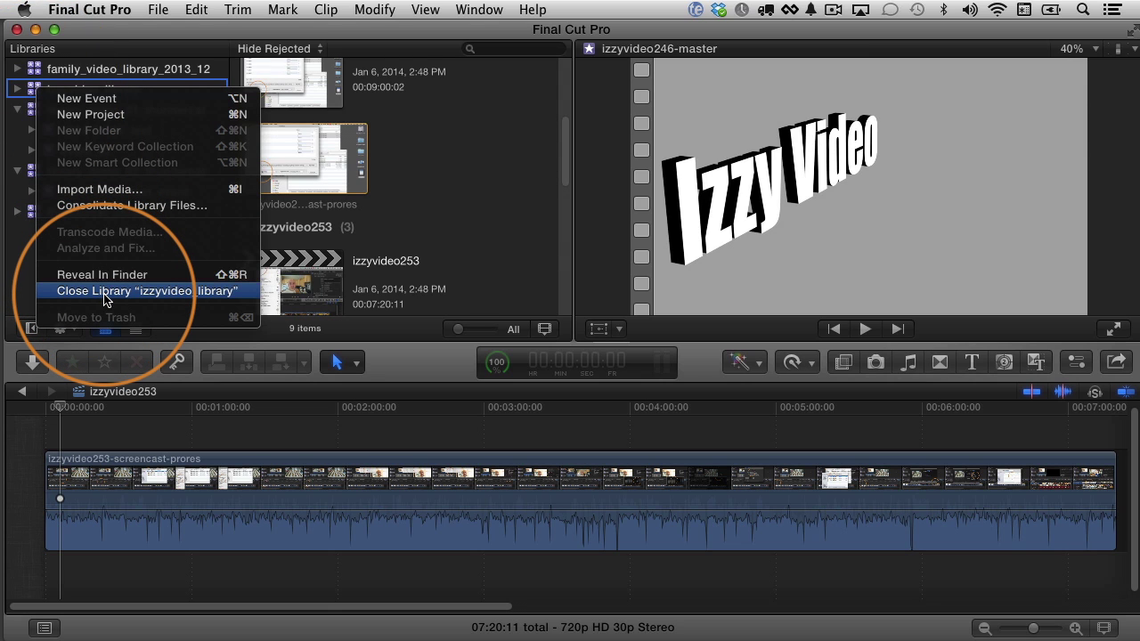
pyautogui.click(29, 90)
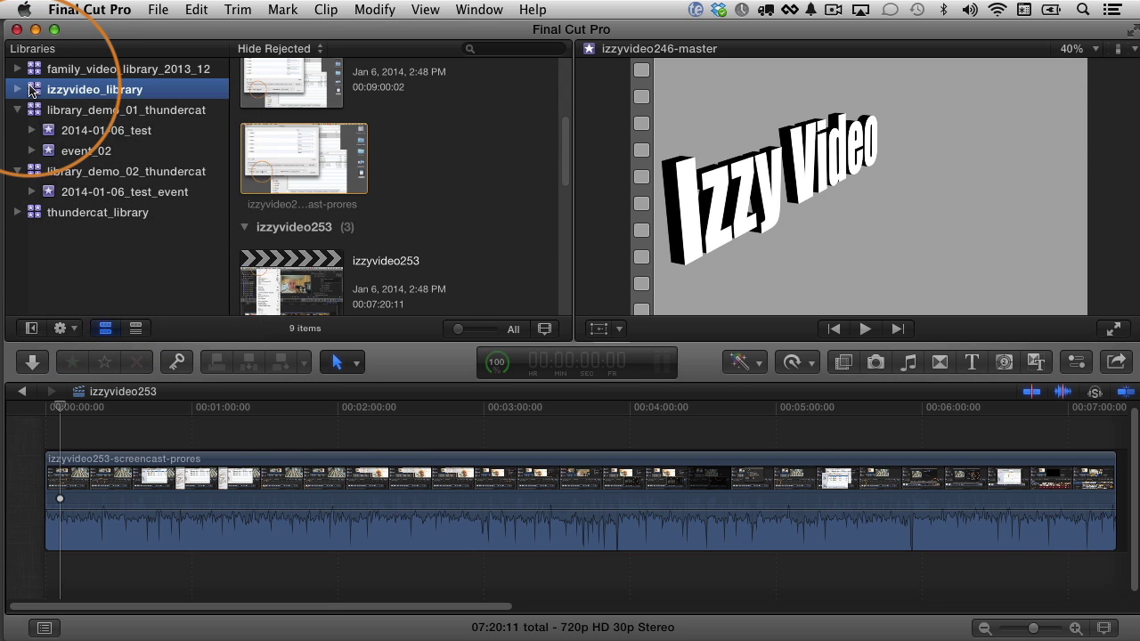
# Step: Create library test_library_04, saved in the testing_new_fcpx_libraries folder
pyautogui.click(158, 9)
pyautogui.moveTo(178, 31)
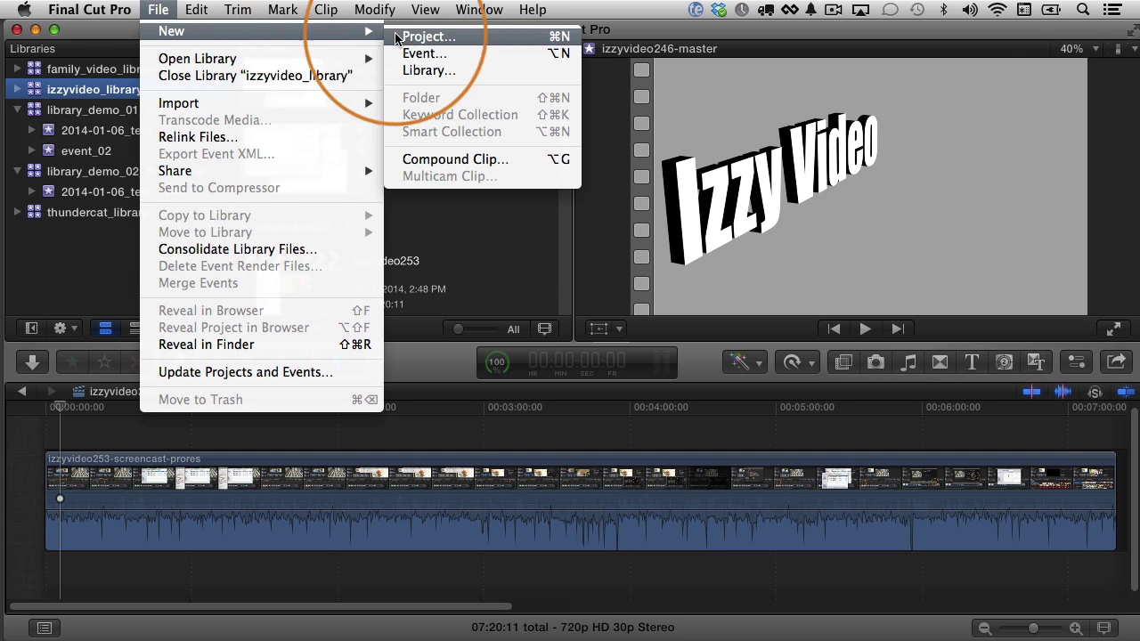
pyautogui.click(445, 69)
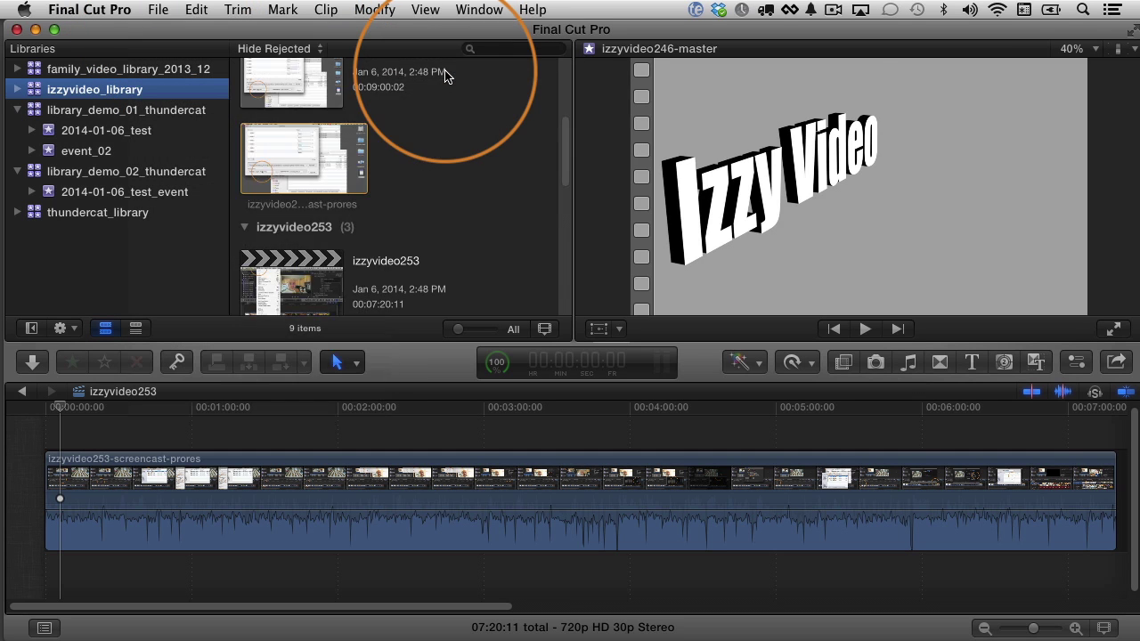
pyautogui.click(535, 183)
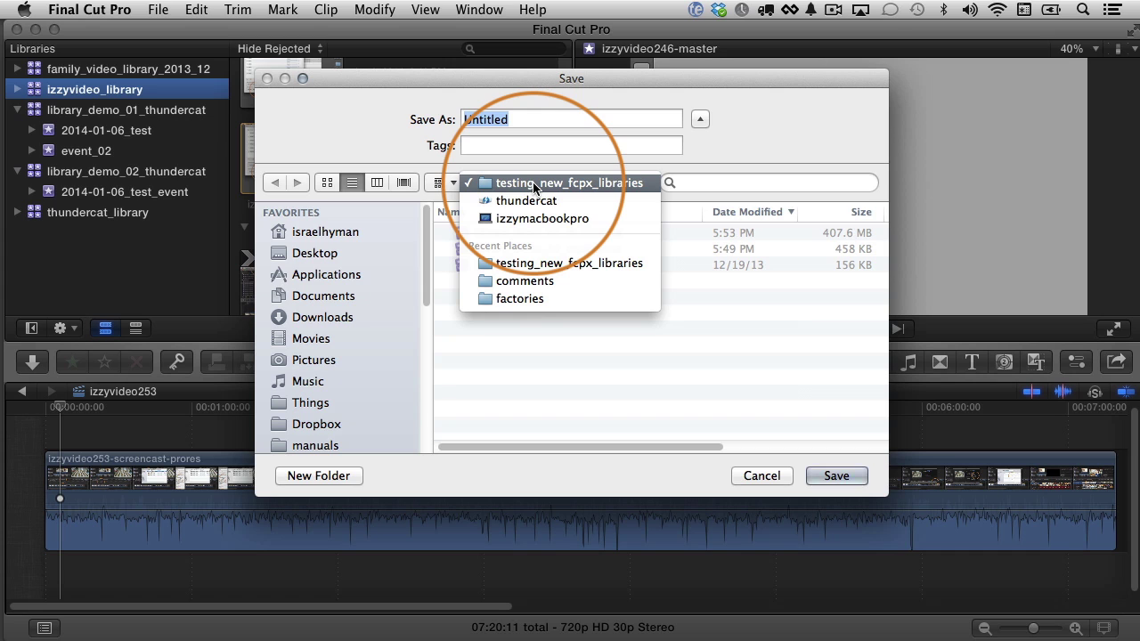
pyautogui.click(487, 184)
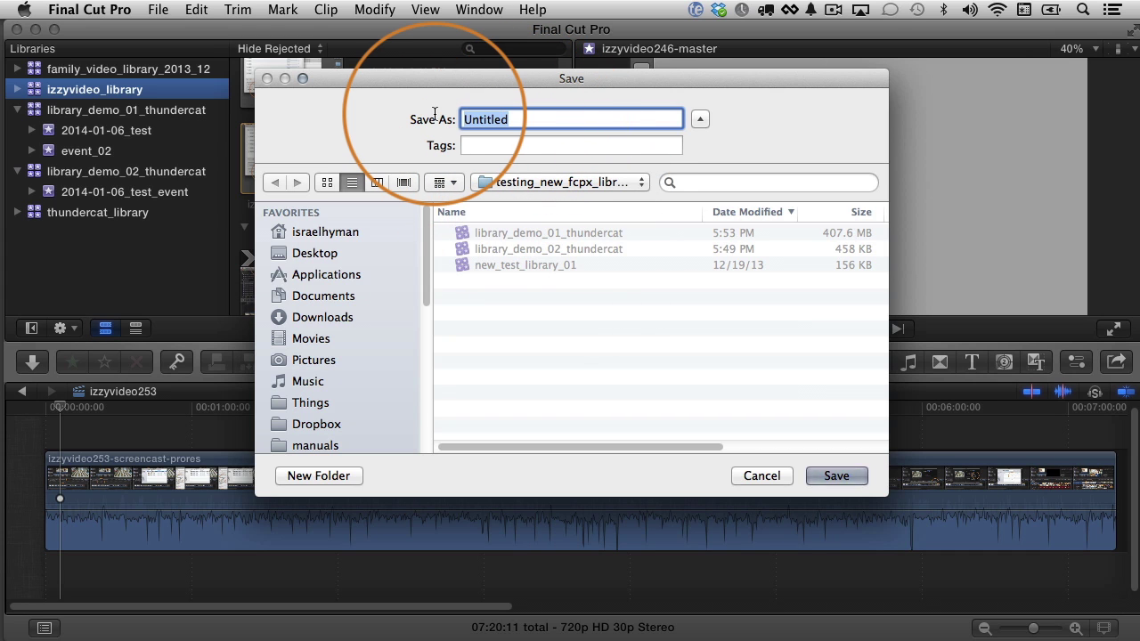
pyautogui.write('test_')
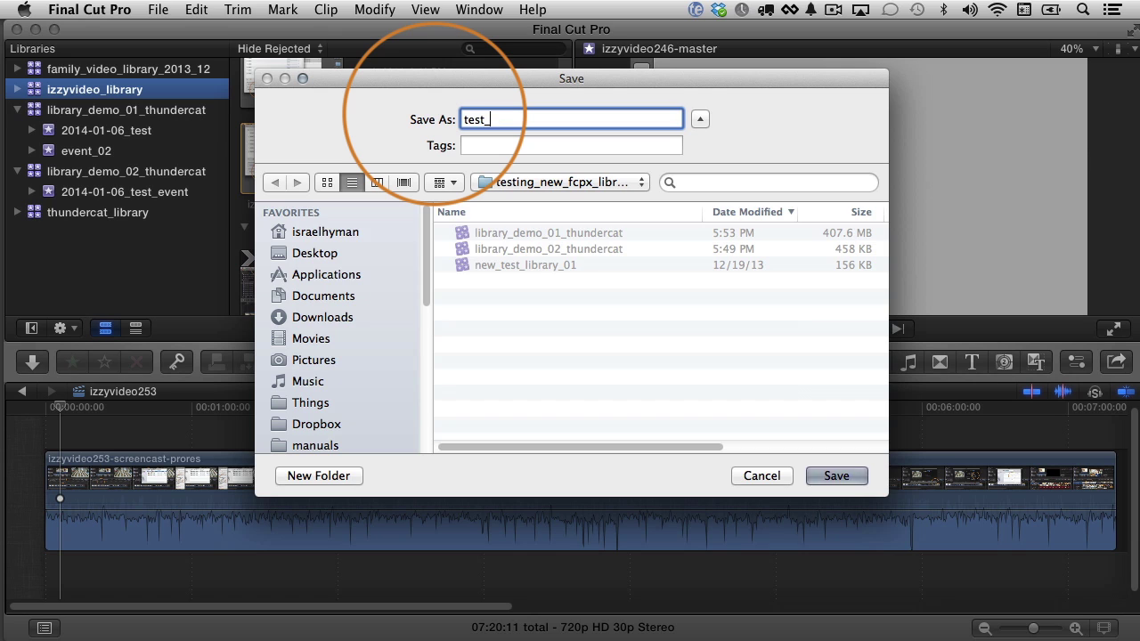
pyautogui.write('library_04')
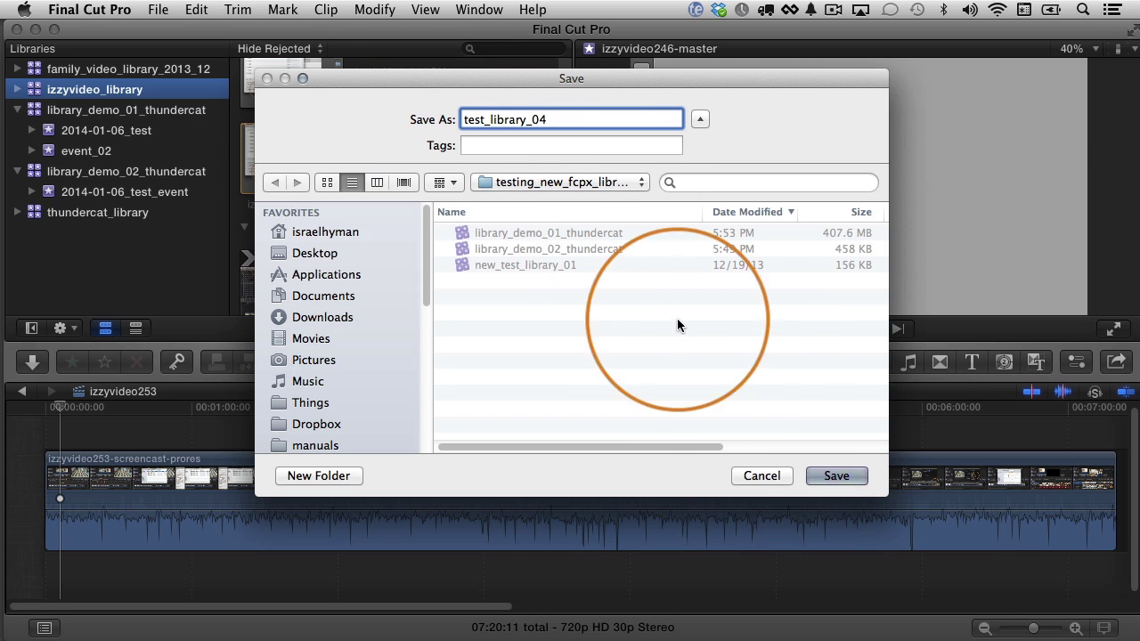
pyautogui.click(837, 475)
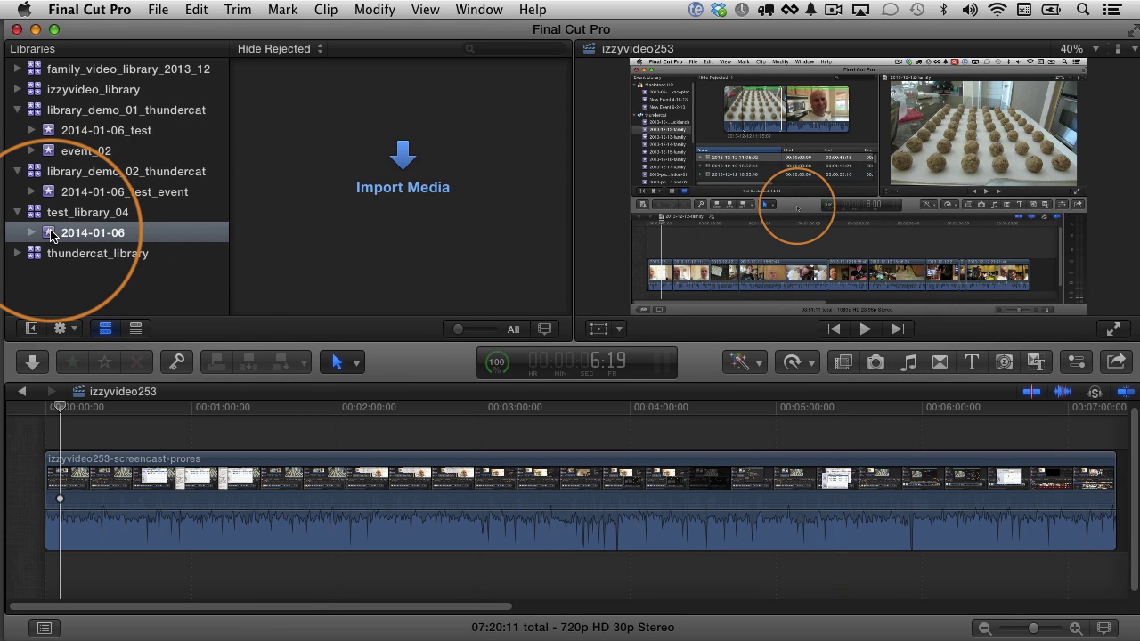
pyautogui.click(52, 234)
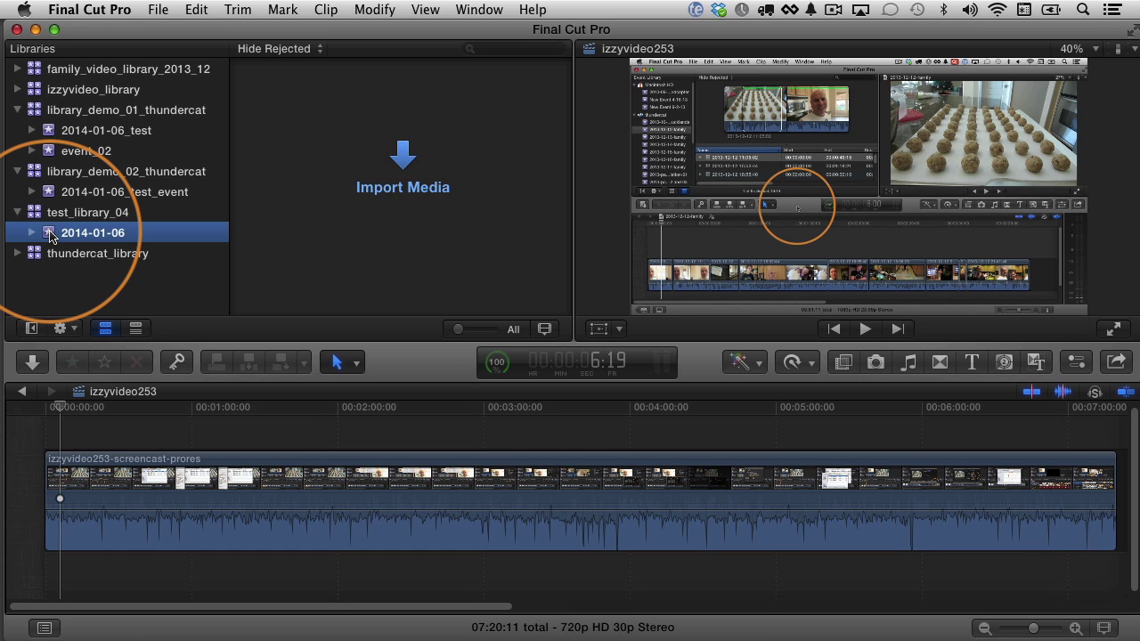
pyautogui.rightClick(52, 235)
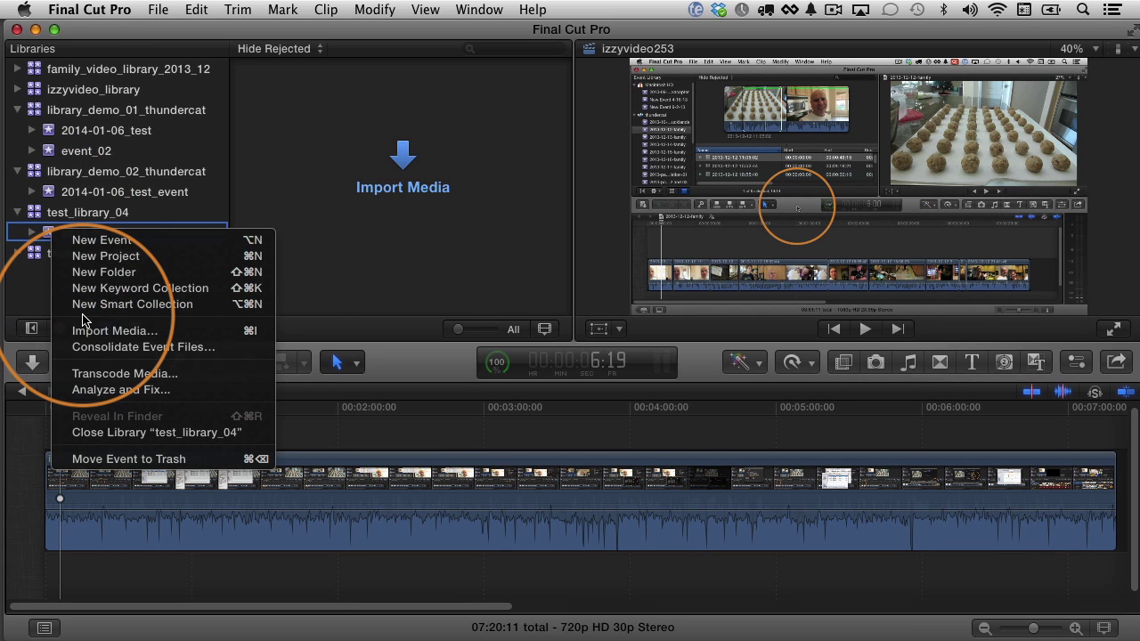
pyautogui.click(107, 460)
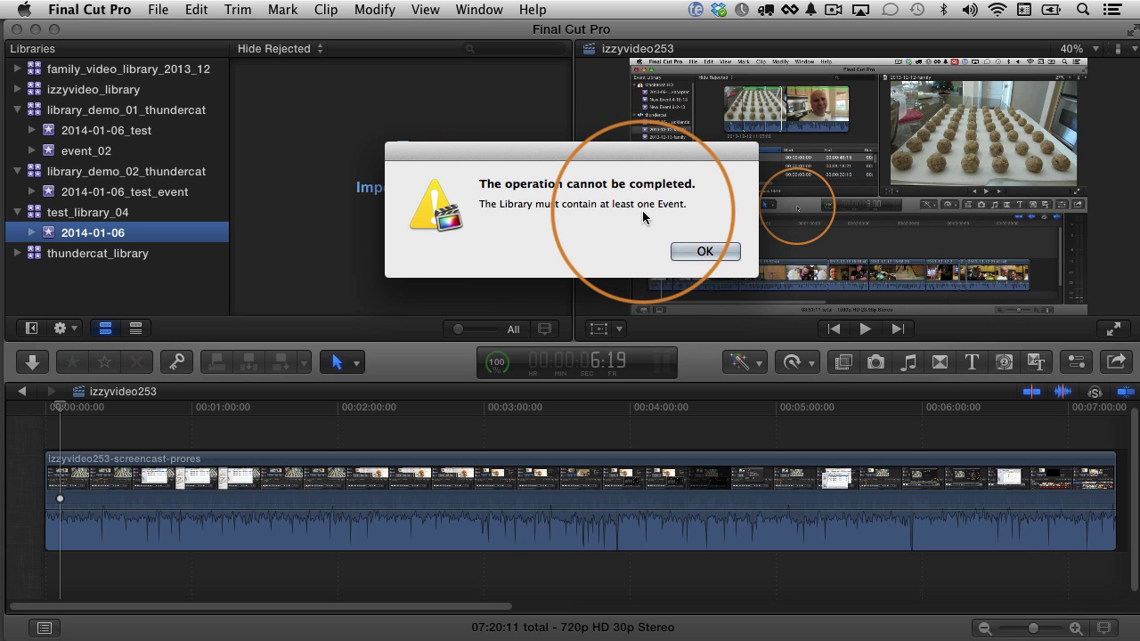
pyautogui.click(703, 252)
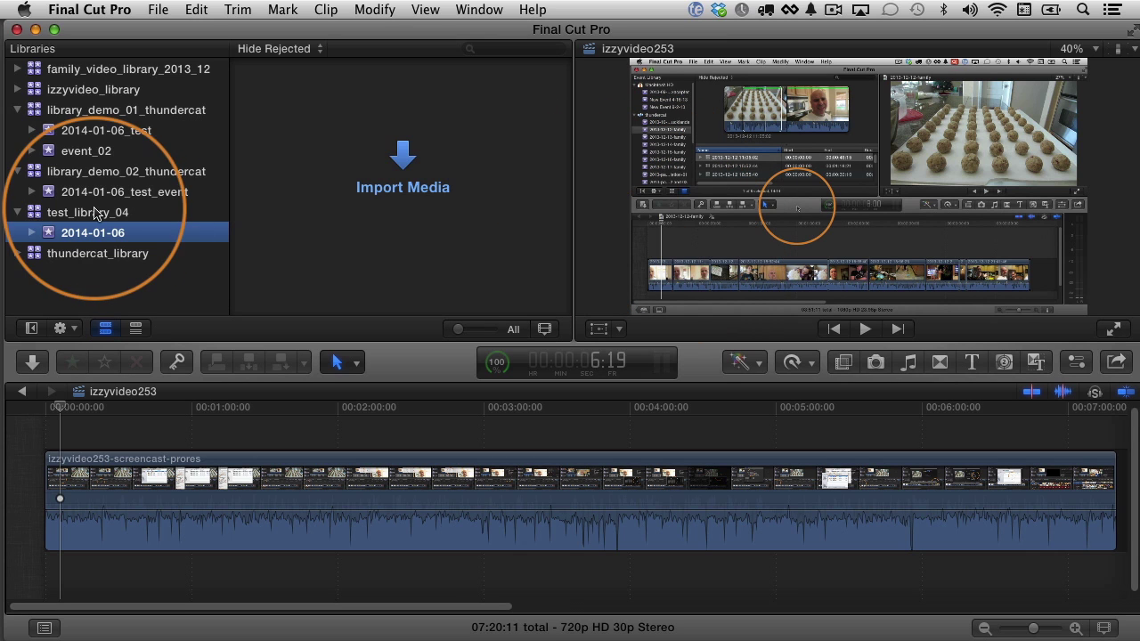
pyautogui.click(159, 9)
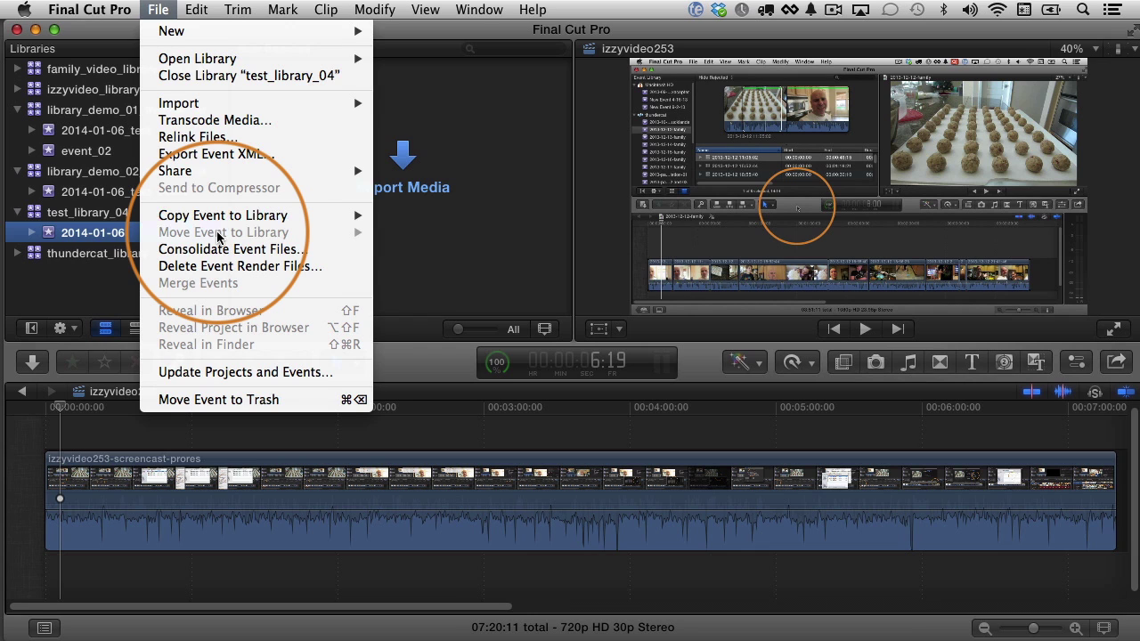
pyautogui.click(51, 235)
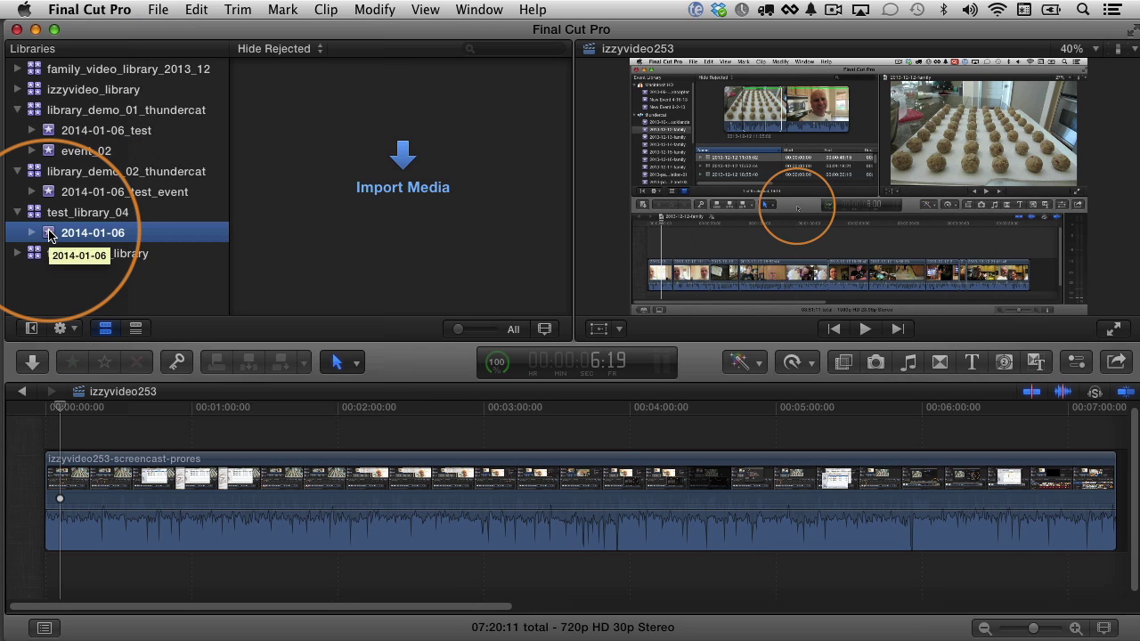
pyautogui.click(46, 153)
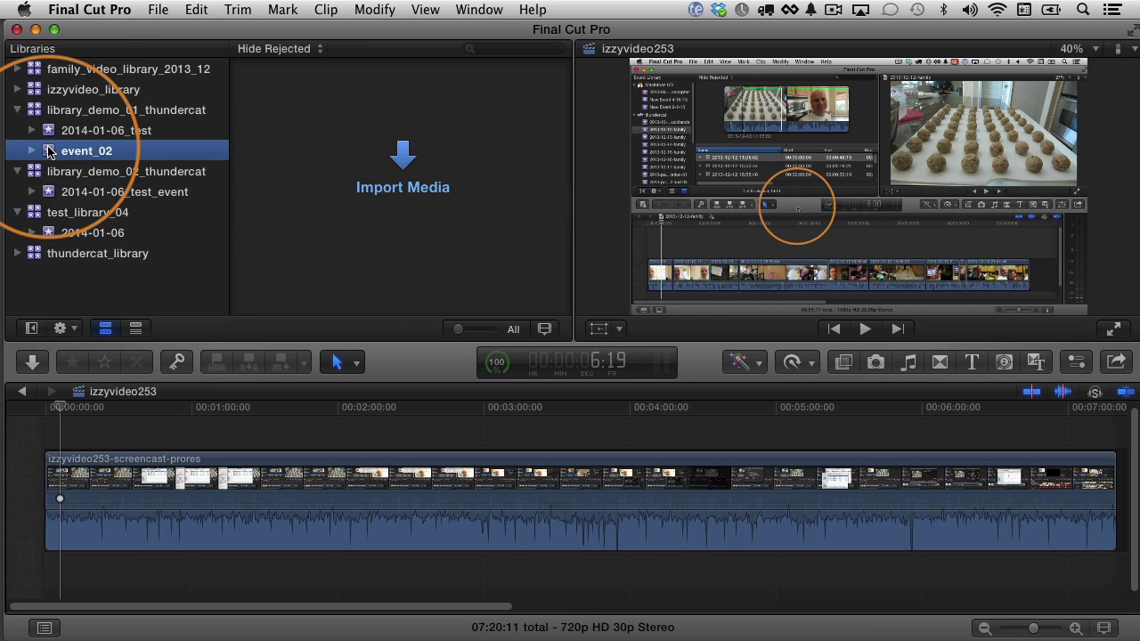
# Step: Drag event_02 into test_library_04, leaving optimized and proxy media unchecked
pyautogui.moveTo(49, 152); pyautogui.dragTo(40, 212)
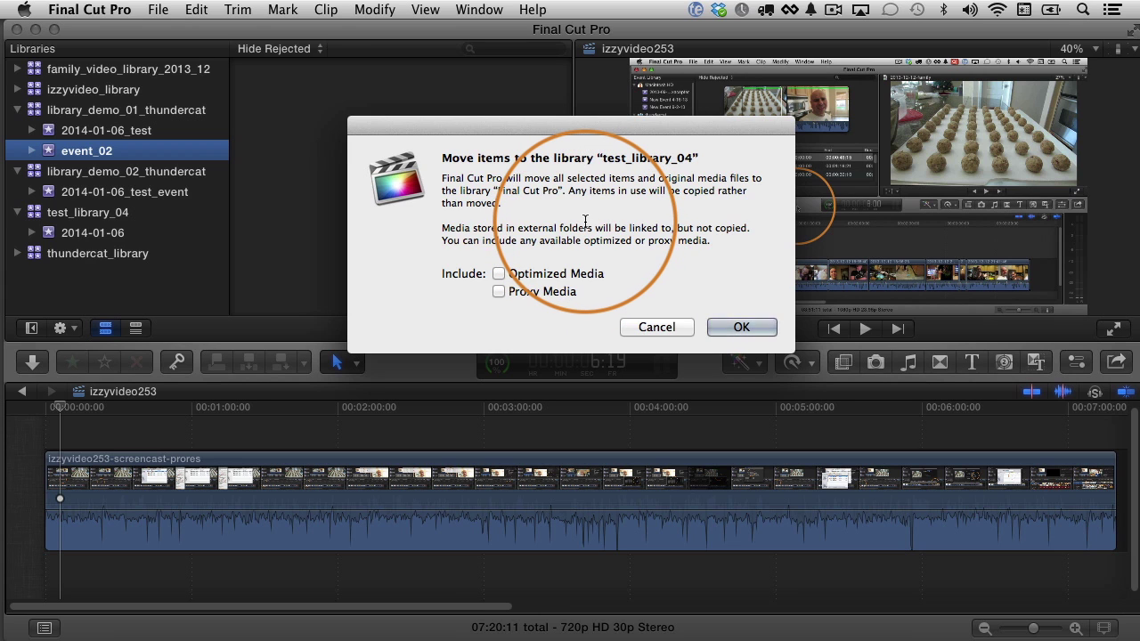
pyautogui.click(499, 274)
pyautogui.click(499, 292)
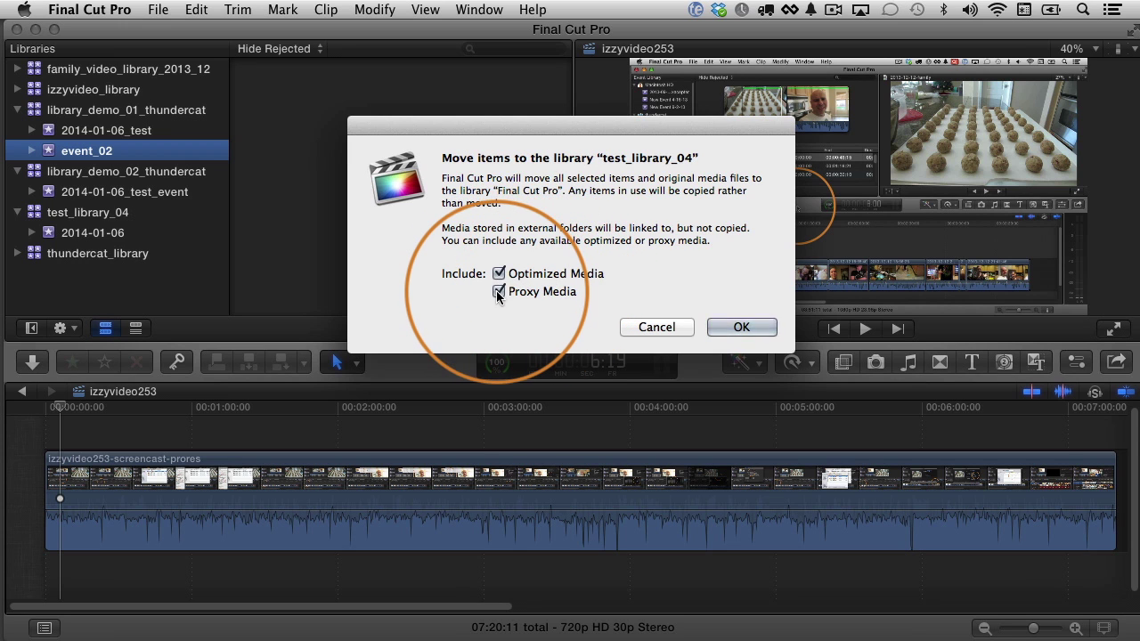
pyautogui.click(499, 292)
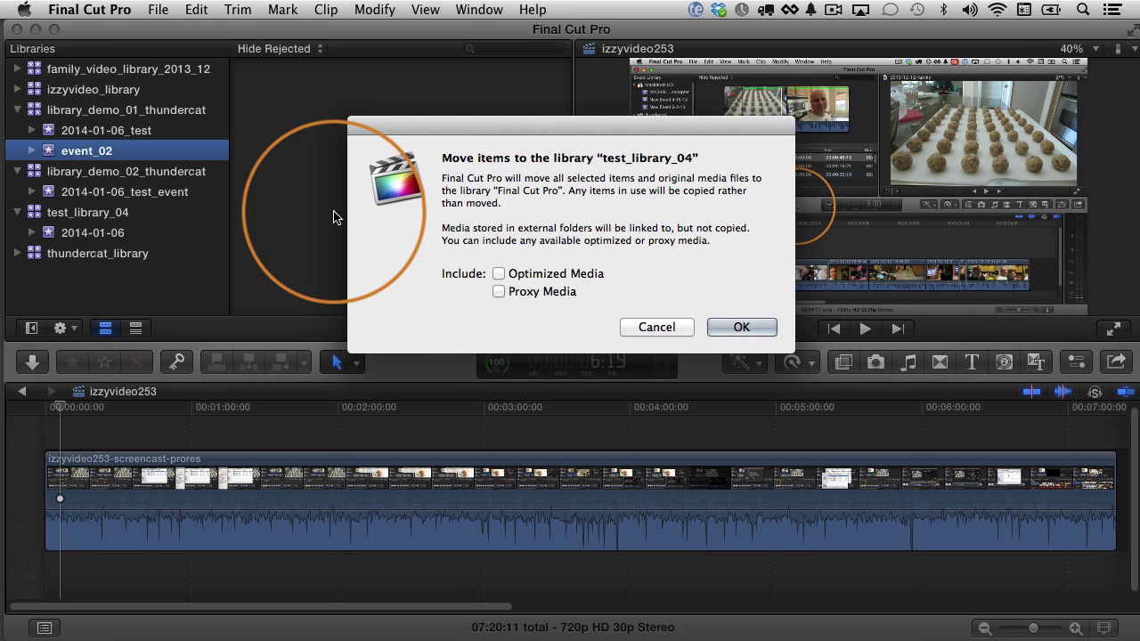
pyautogui.click(741, 328)
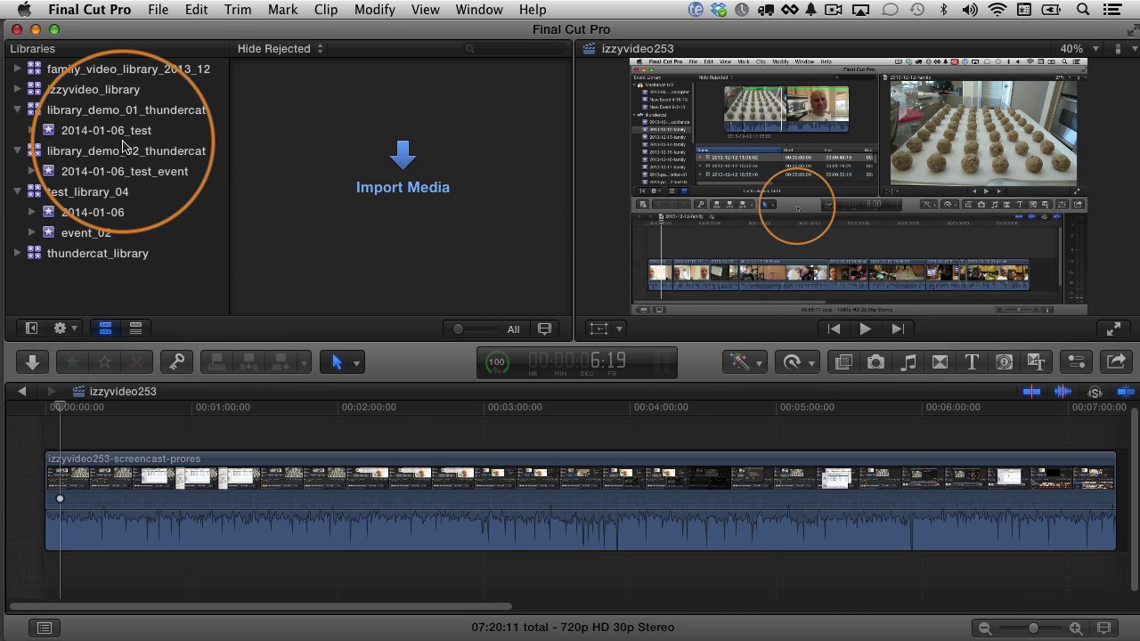
# Step: Send event_02 back to library_demo_01_thundercat with File > Move Event to Library
pyautogui.click(51, 235)
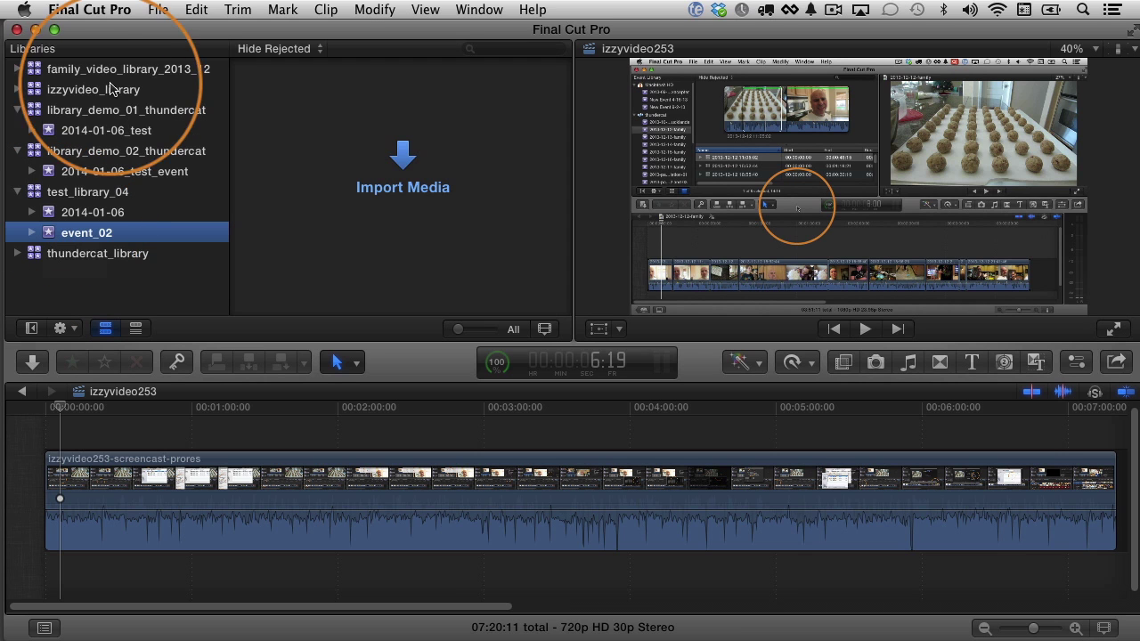
pyautogui.click(145, 12)
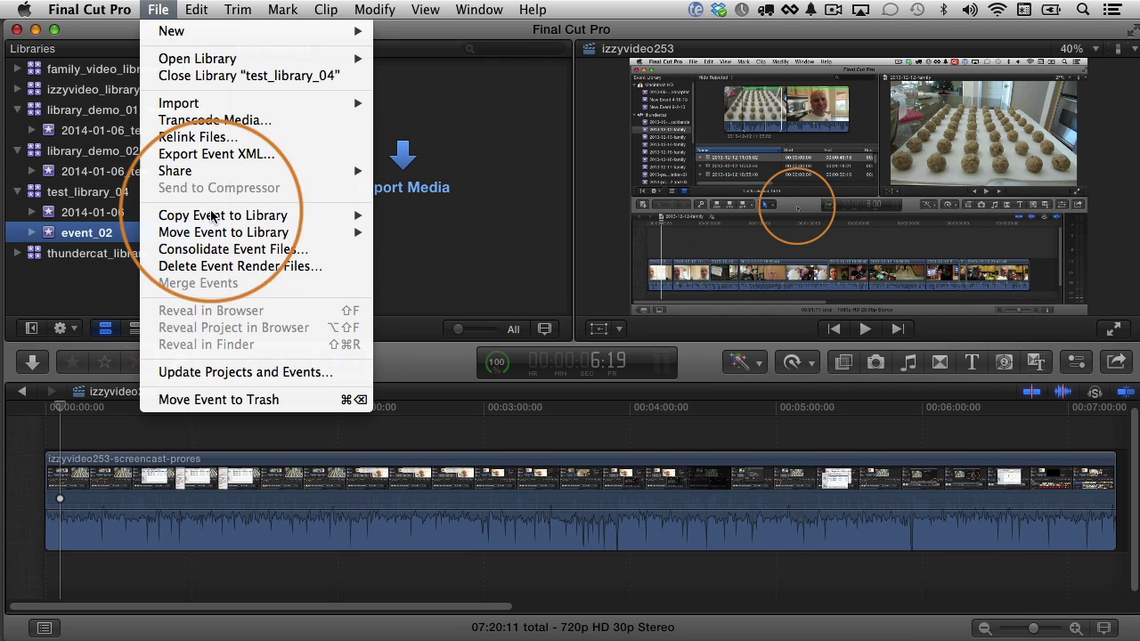
pyautogui.moveTo(220, 233)
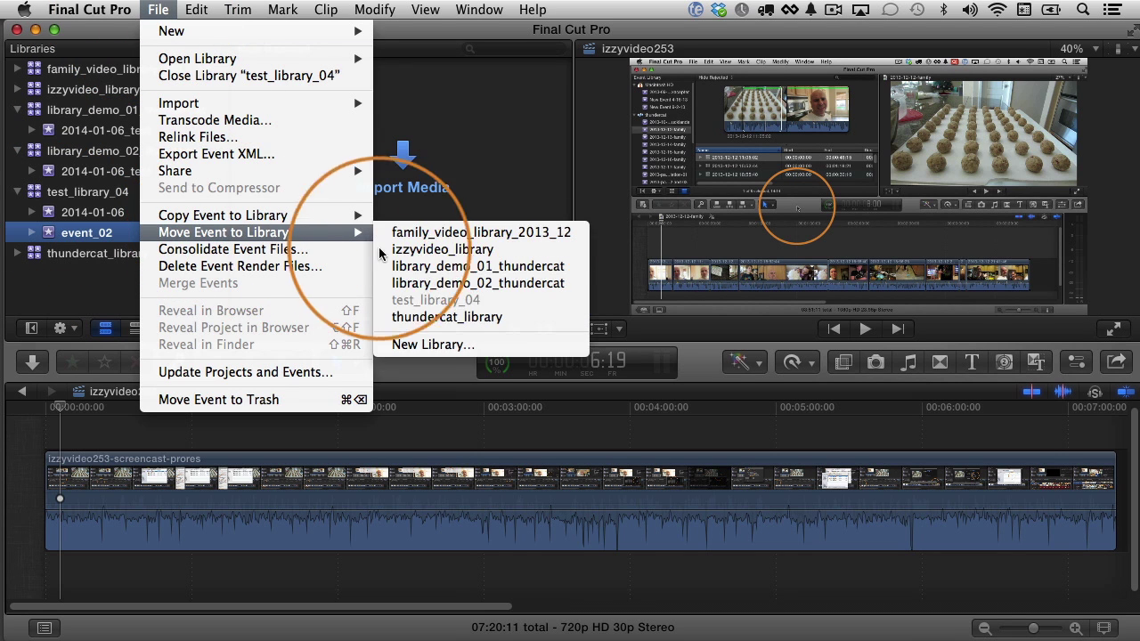
pyautogui.click(499, 269)
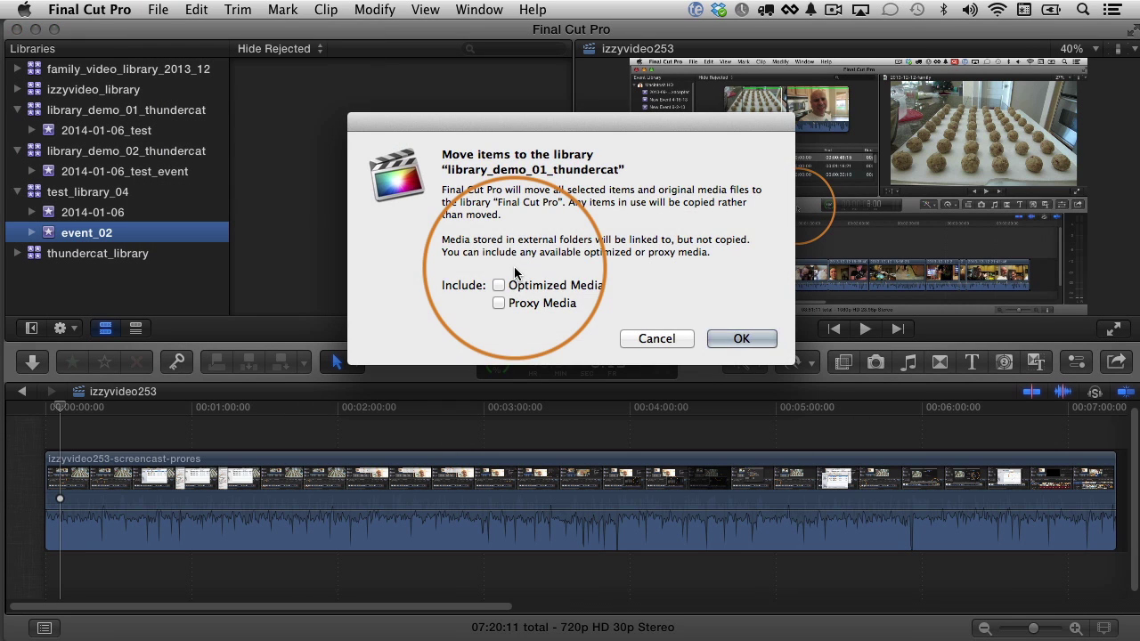
pyautogui.click(743, 338)
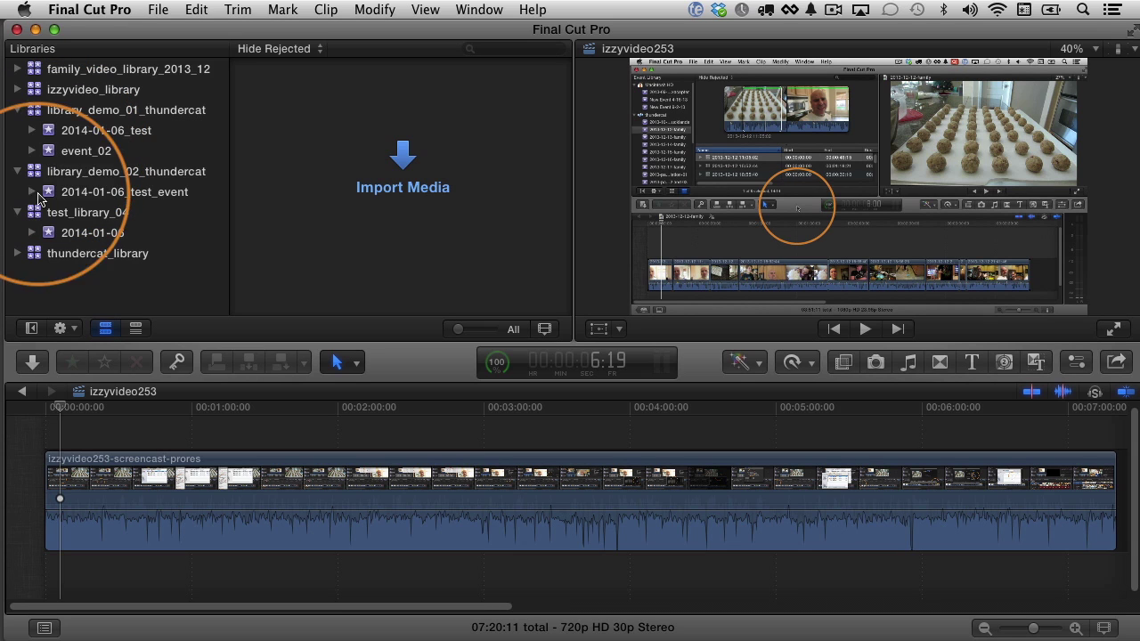
# Step: Reveal test_library_04 in Finder and shift the folder window down and right
pyautogui.click(42, 212)
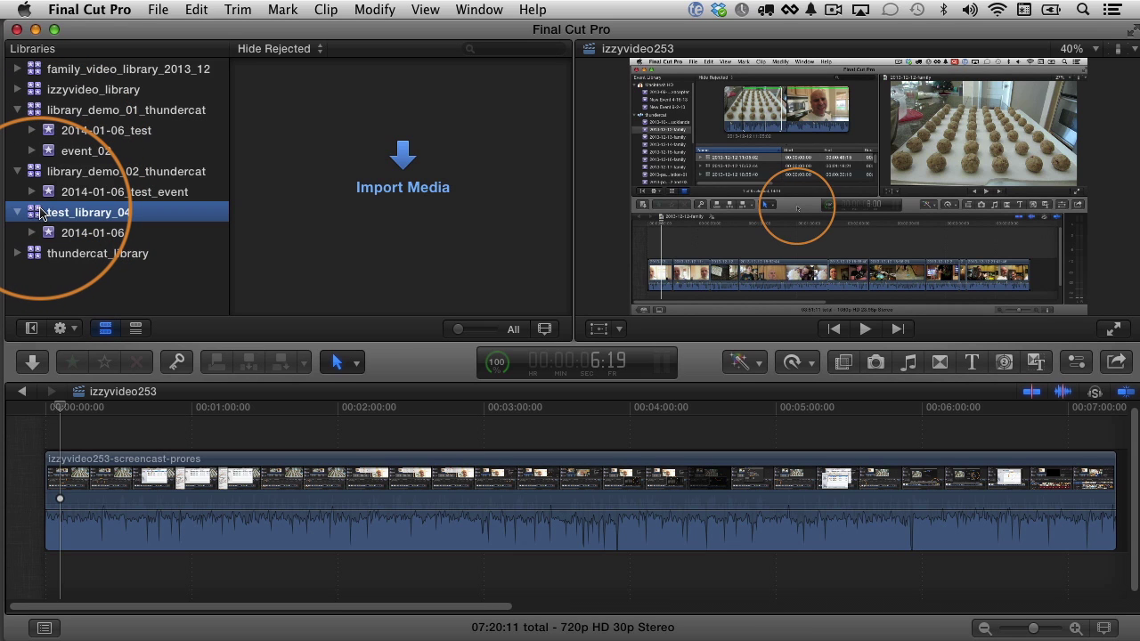
pyautogui.rightClick(42, 212)
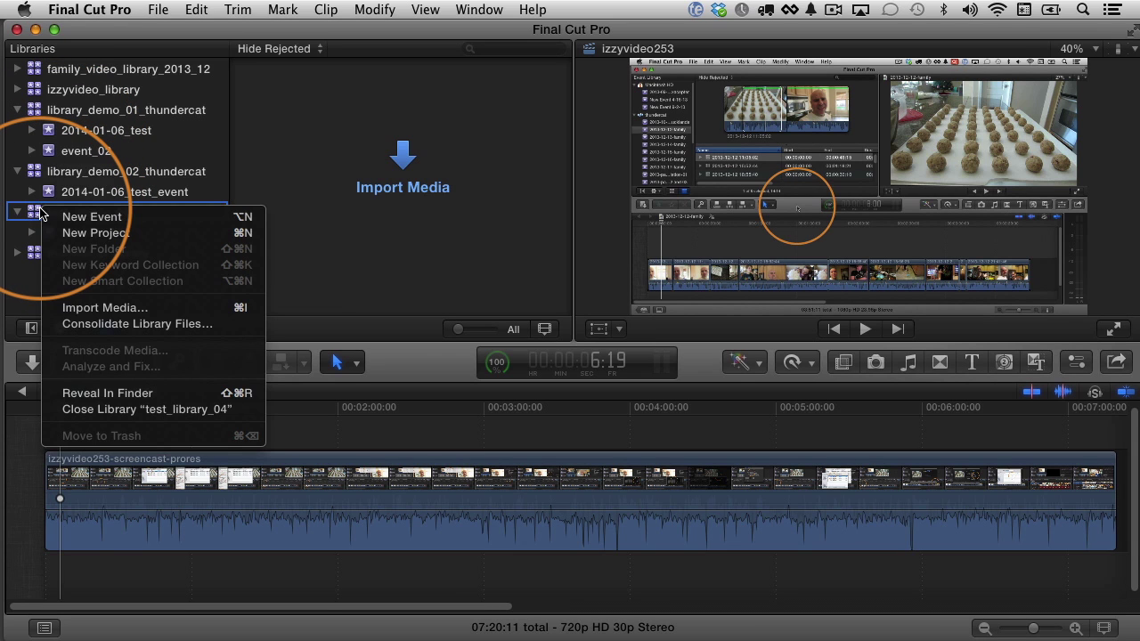
pyautogui.click(133, 394)
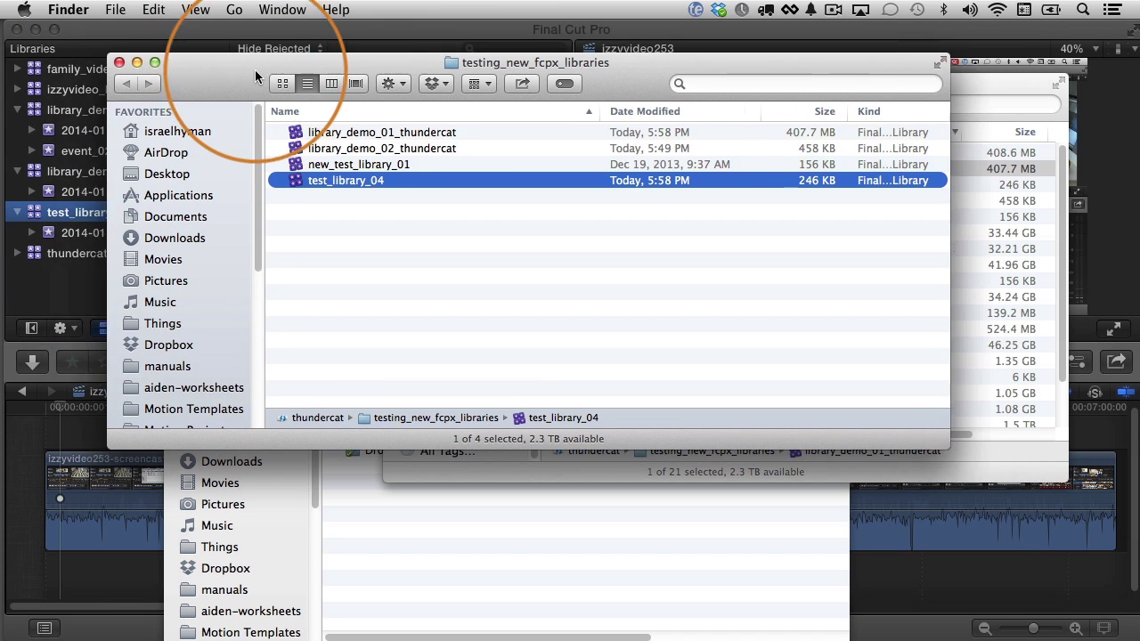
pyautogui.moveTo(255, 69); pyautogui.dragTo(424, 146)
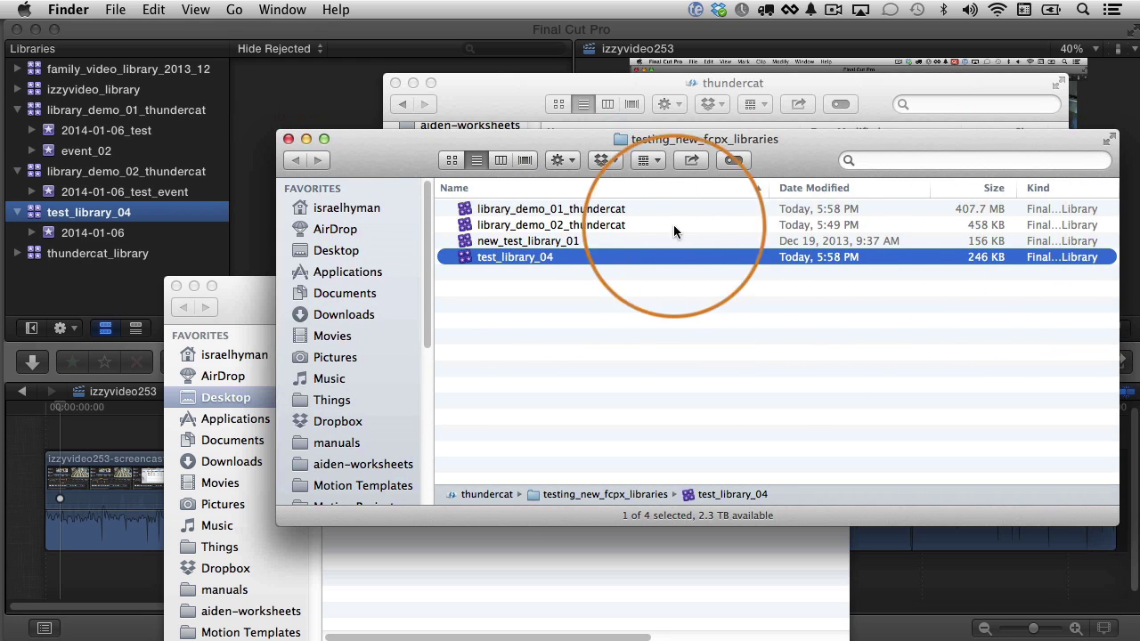
# Step: Show test_library_04's package contents, then go back to testing_new_fcpx_libraries
pyautogui.rightClick(465, 259)
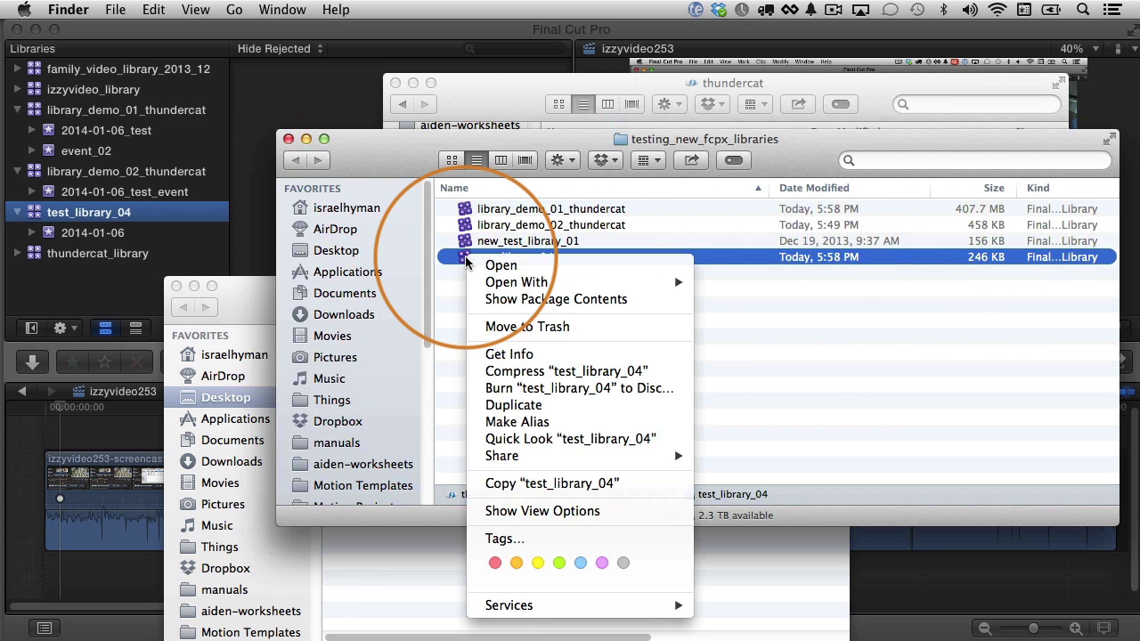
pyautogui.click(512, 301)
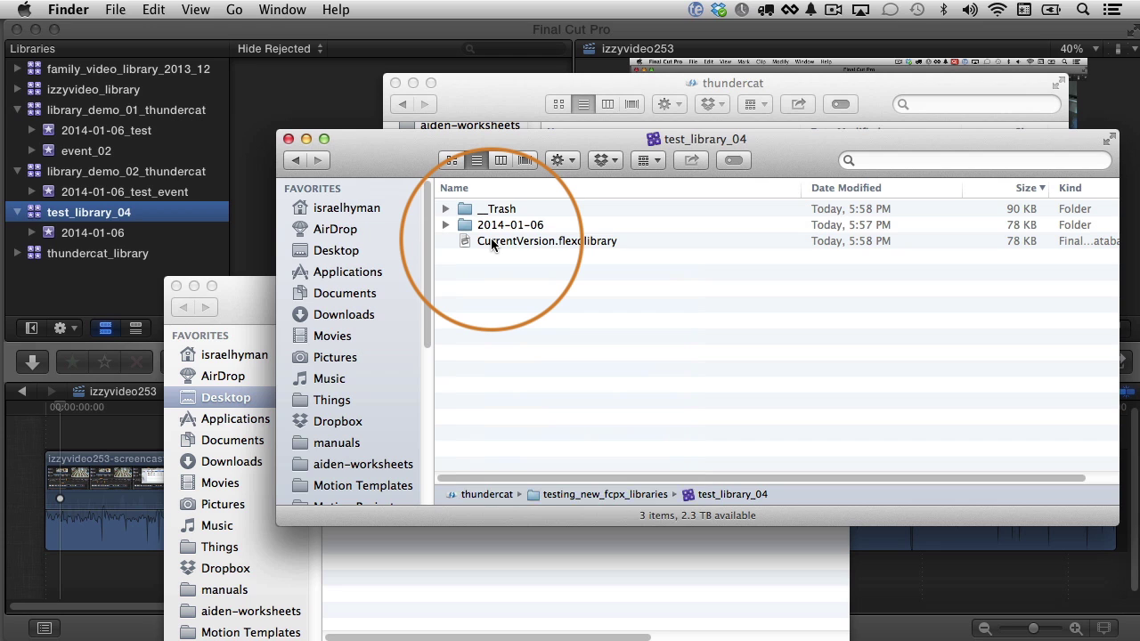
pyautogui.click(294, 161)
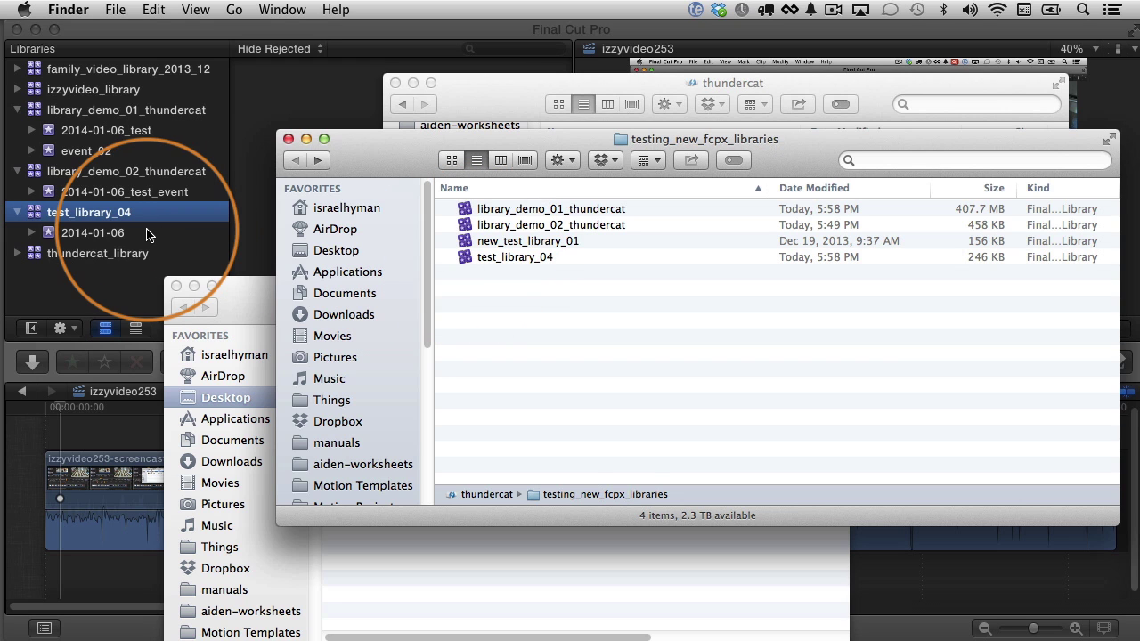
# Step: Close the test_library_04 library in Final Cut Pro
pyautogui.click(34, 214)
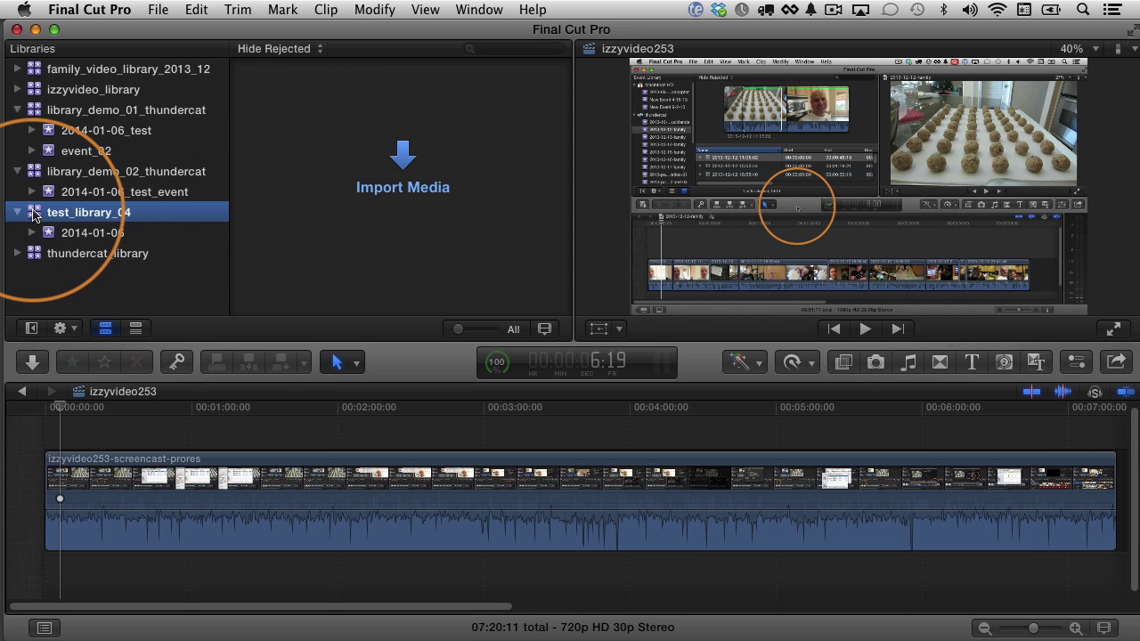
pyautogui.rightClick(34, 214)
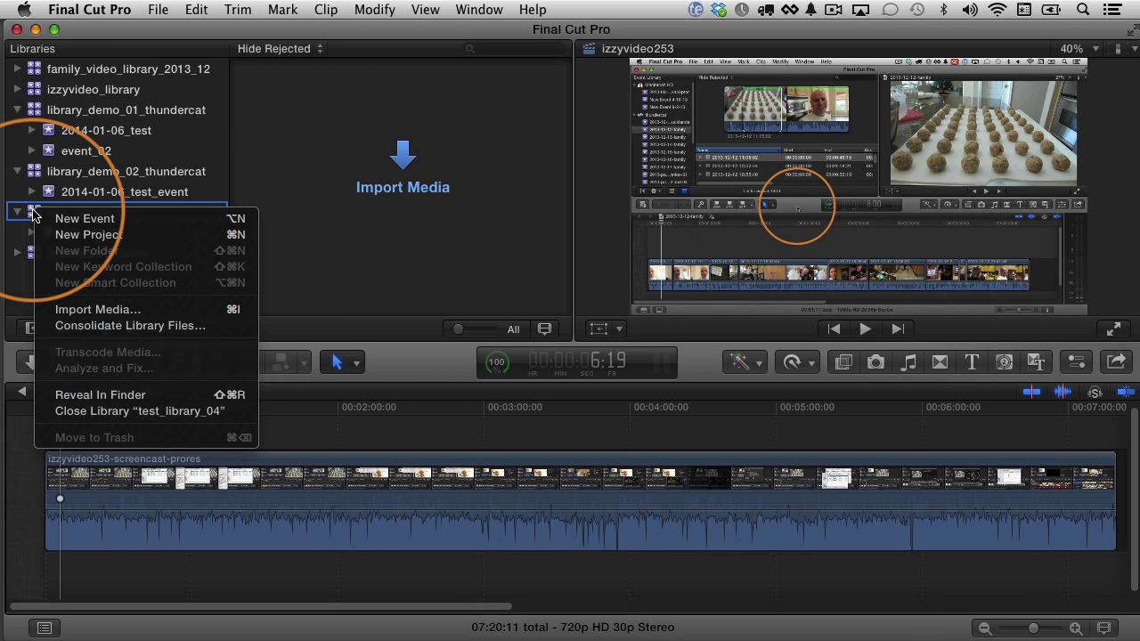
pyautogui.click(100, 412)
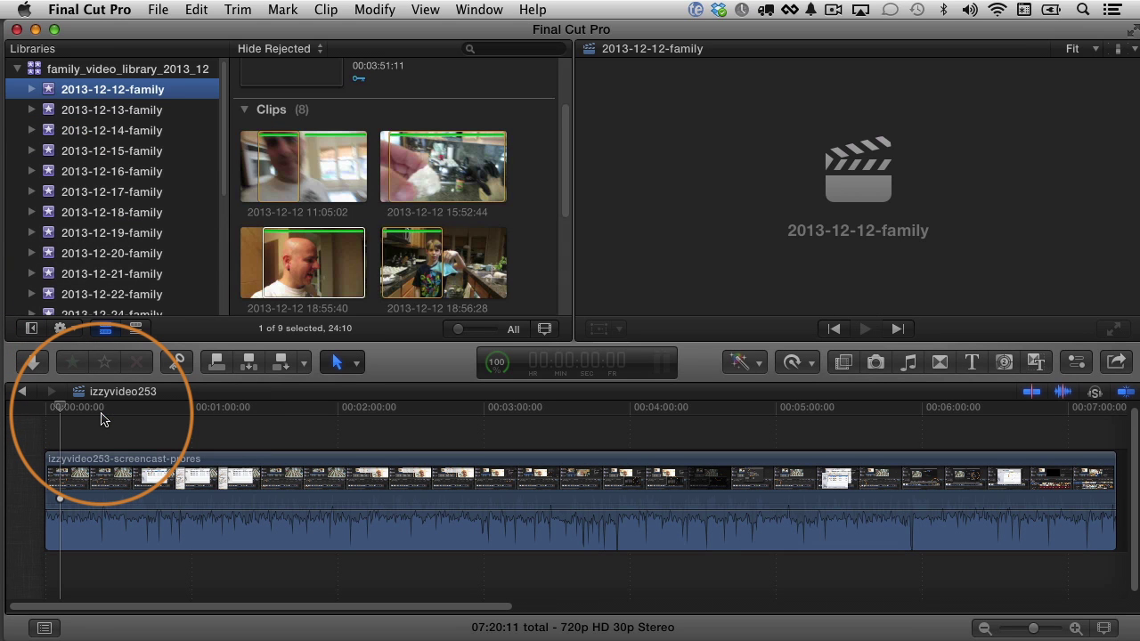
# Step: Move test_library_04 into the Desktop folder in Finder and double-click it to reopen
pyautogui.press('super+Tab')
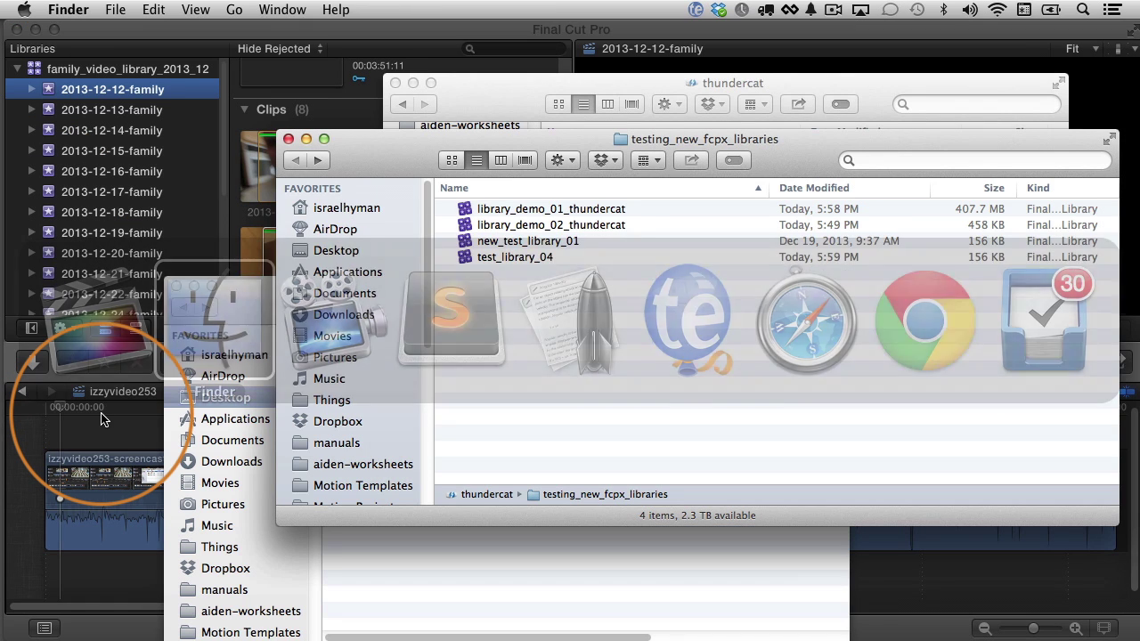
pyautogui.click(462, 255)
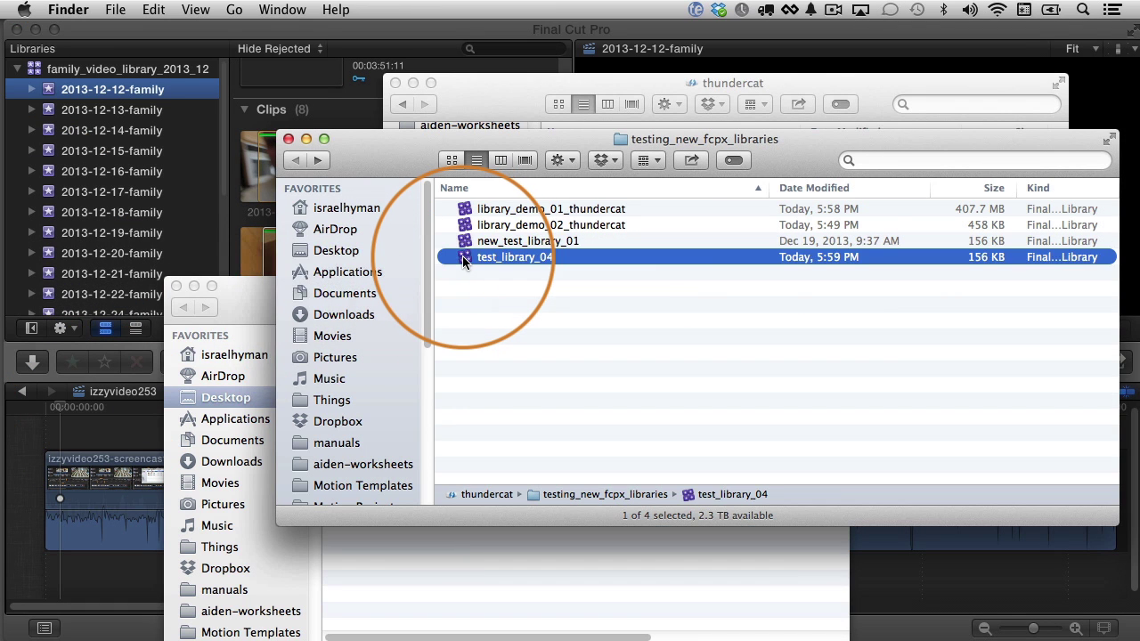
pyautogui.moveTo(396, 162); pyautogui.dragTo(626, 238)
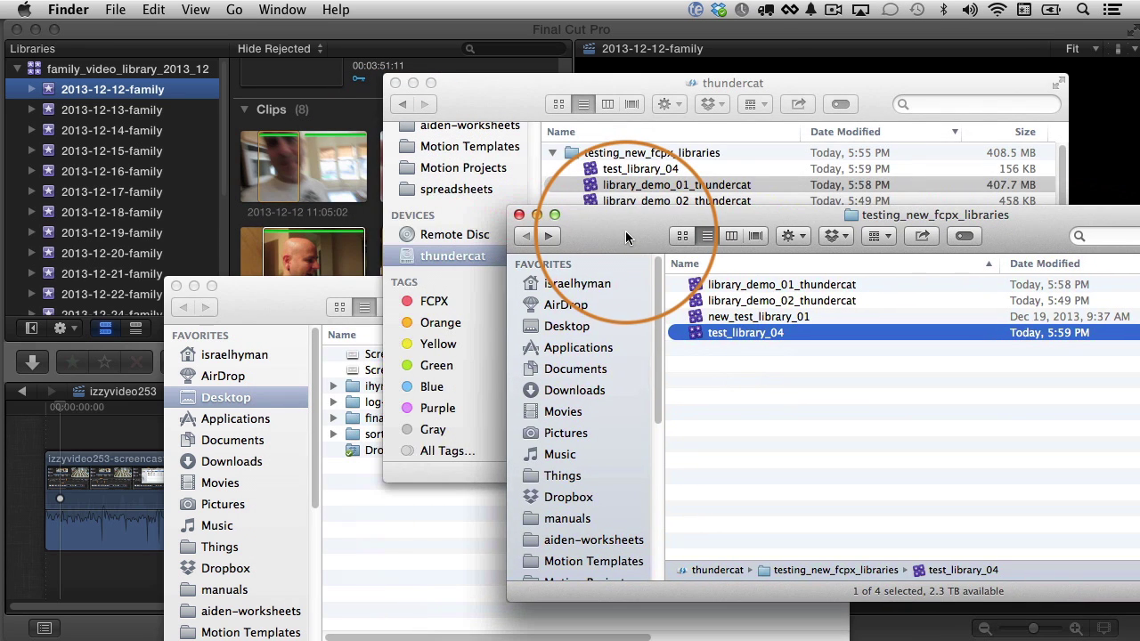
pyautogui.moveTo(292, 306); pyautogui.dragTo(211, 86)
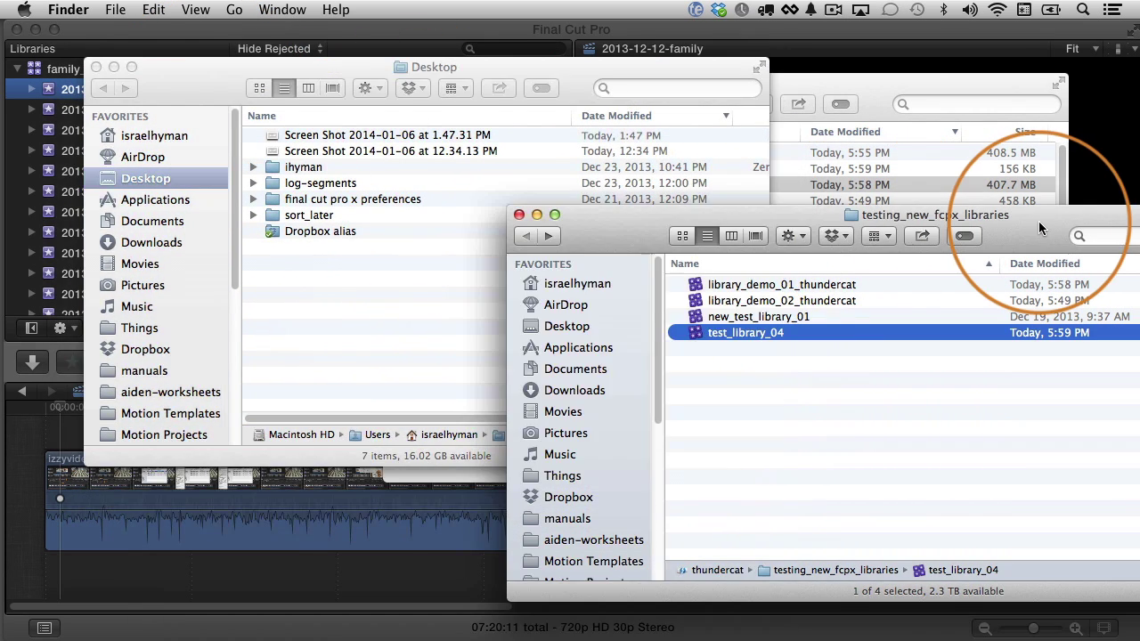
pyautogui.click(1025, 218)
pyautogui.moveTo(757, 332); pyautogui.dragTo(296, 317)
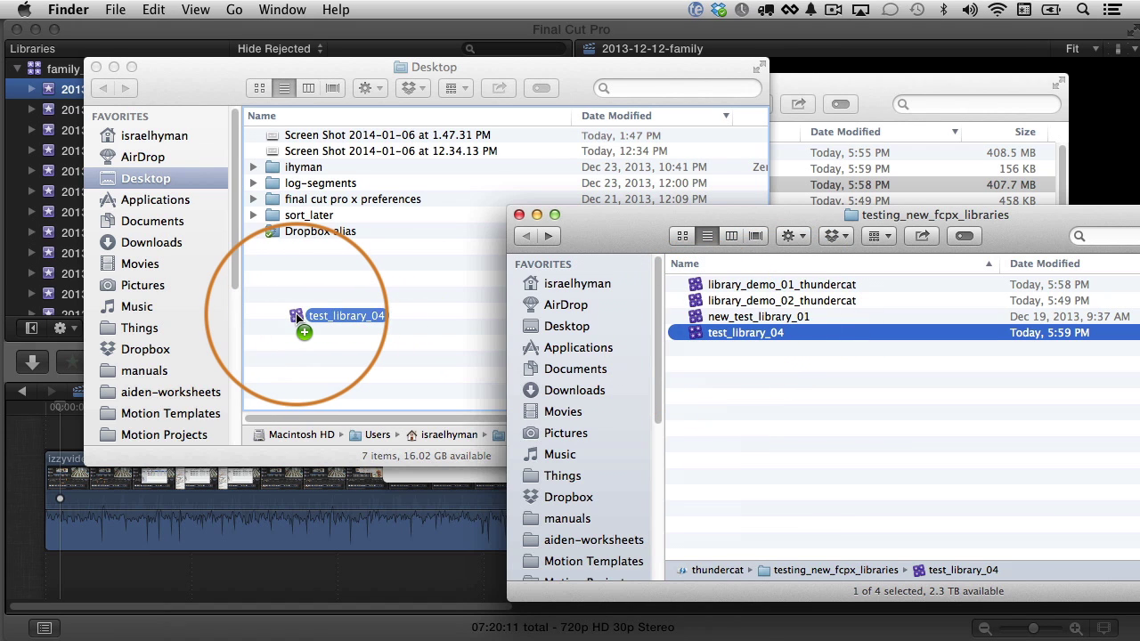
pyautogui.moveTo(297, 316); pyautogui.dragTo(283, 279)
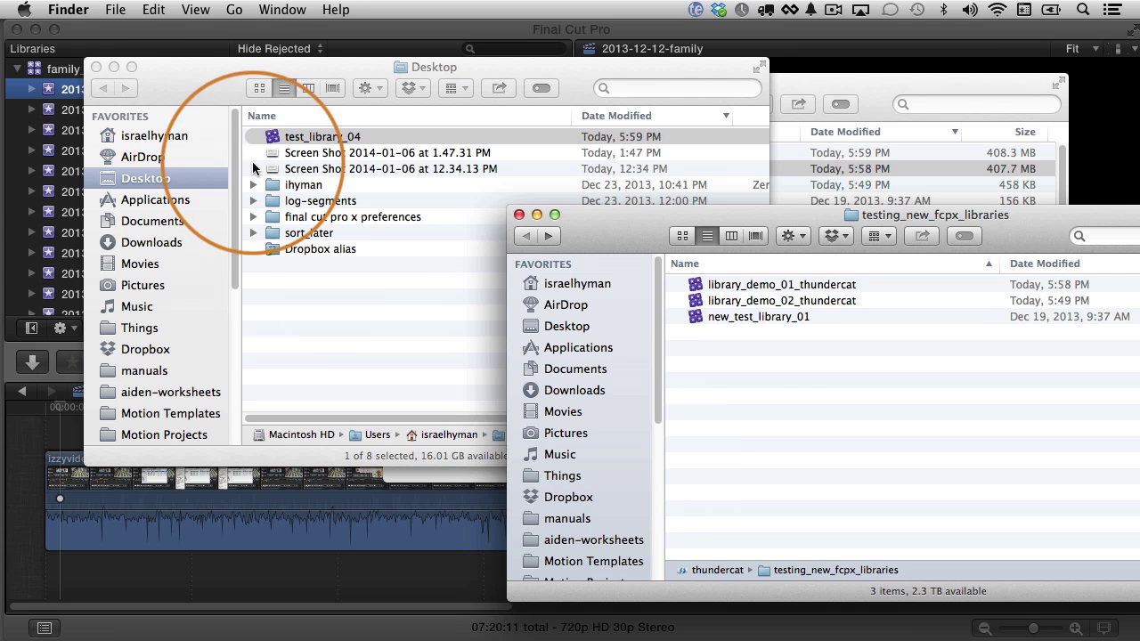
pyautogui.click(221, 75)
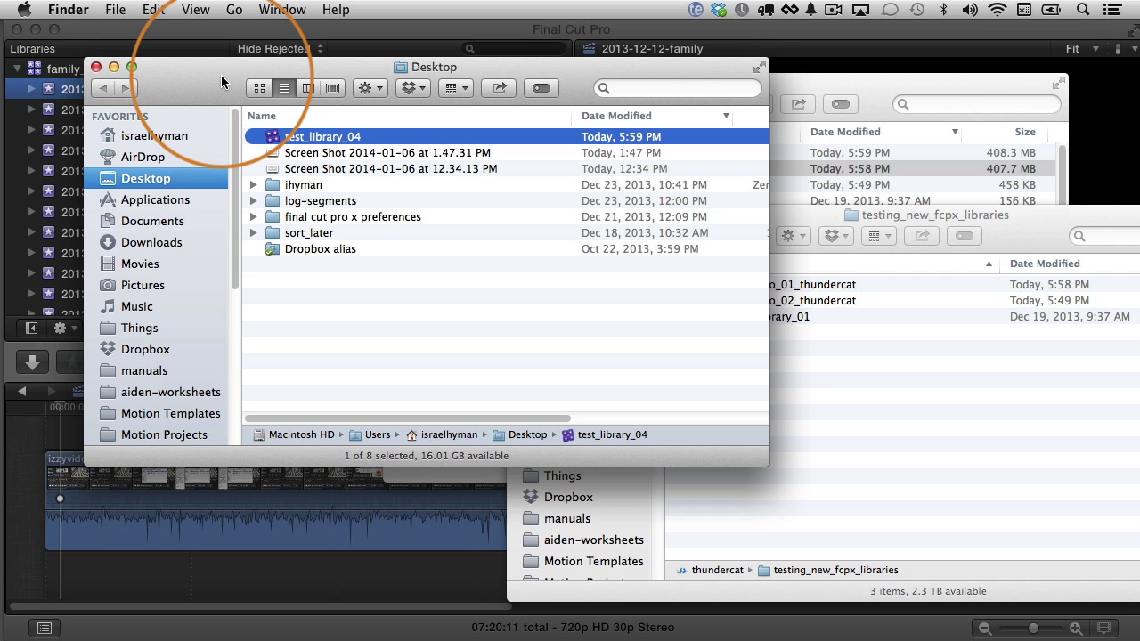
pyautogui.doubleClick(273, 138)
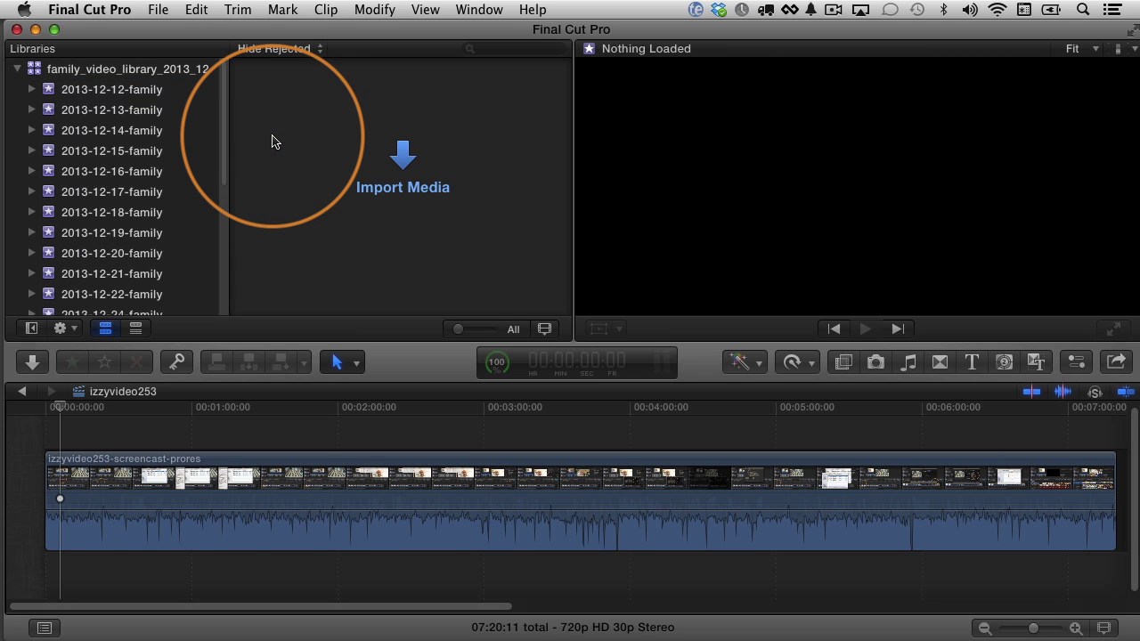
# Step: Collapse family_video_library_2013_12 and add an empty project 'test' to the 2014-01-06 event
pyautogui.click(17, 69)
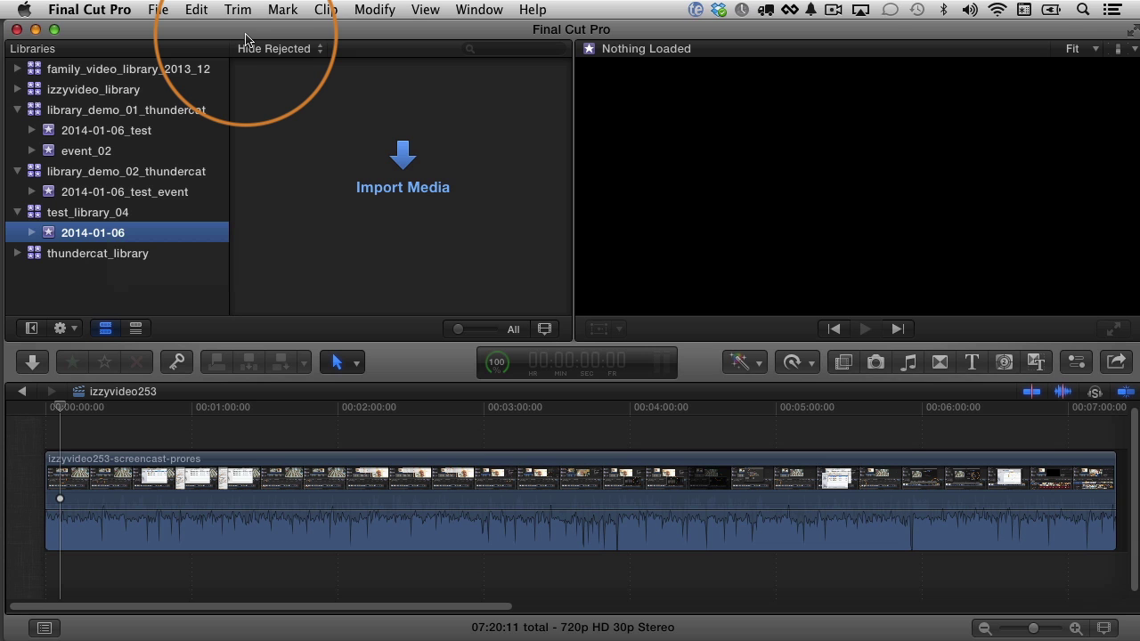
pyautogui.click(158, 9)
pyautogui.moveTo(249, 31)
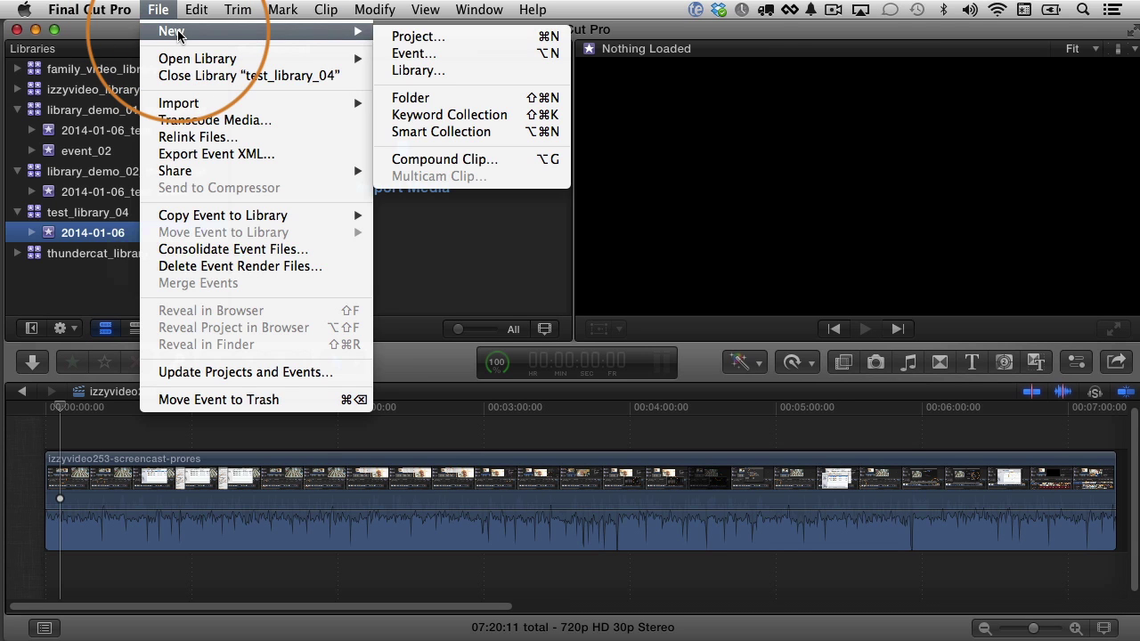
pyautogui.click(465, 36)
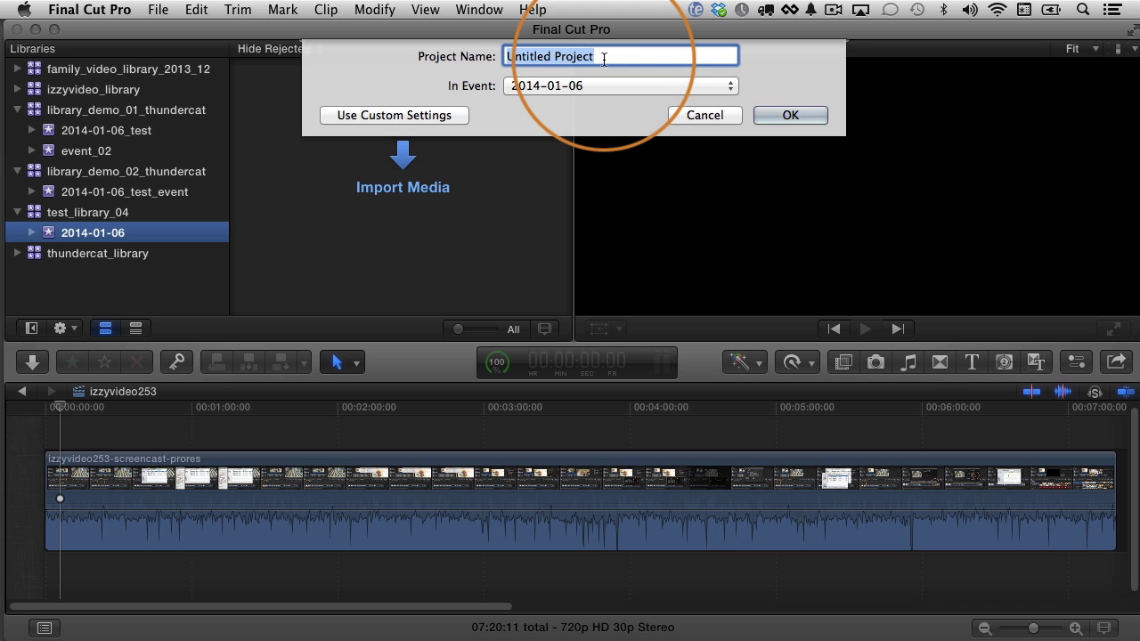
pyautogui.write('test')
pyautogui.press('Return')
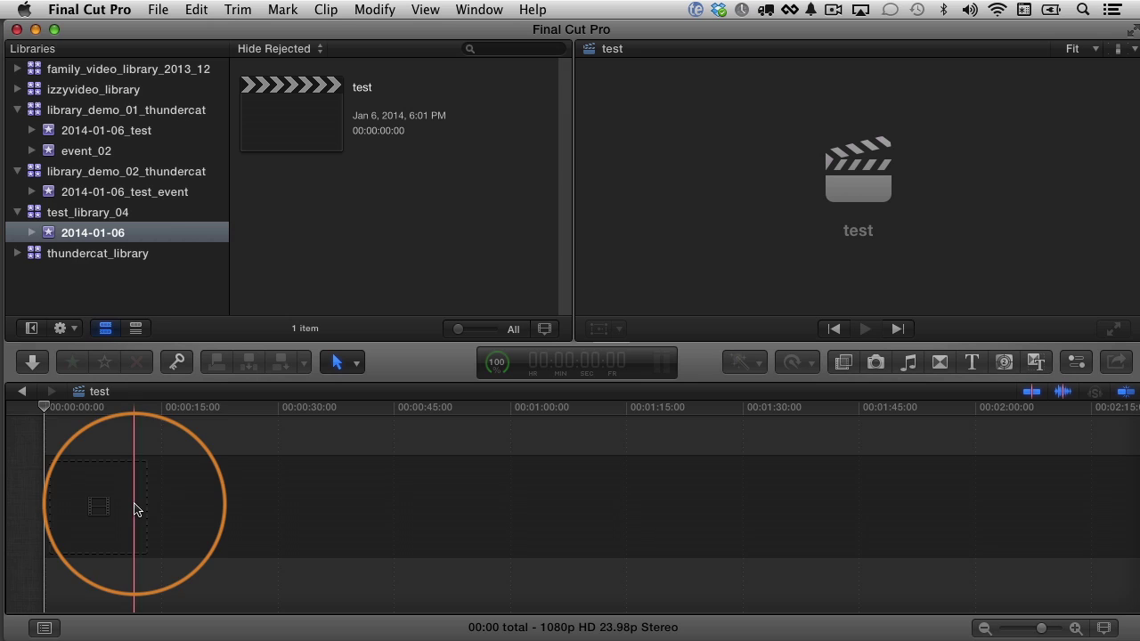
# Step: Drag the 16:55:06 clip from the 2014-01-06_test event to the start of the test timeline, accepting its copy into test_library_04
pyautogui.click(55, 133)
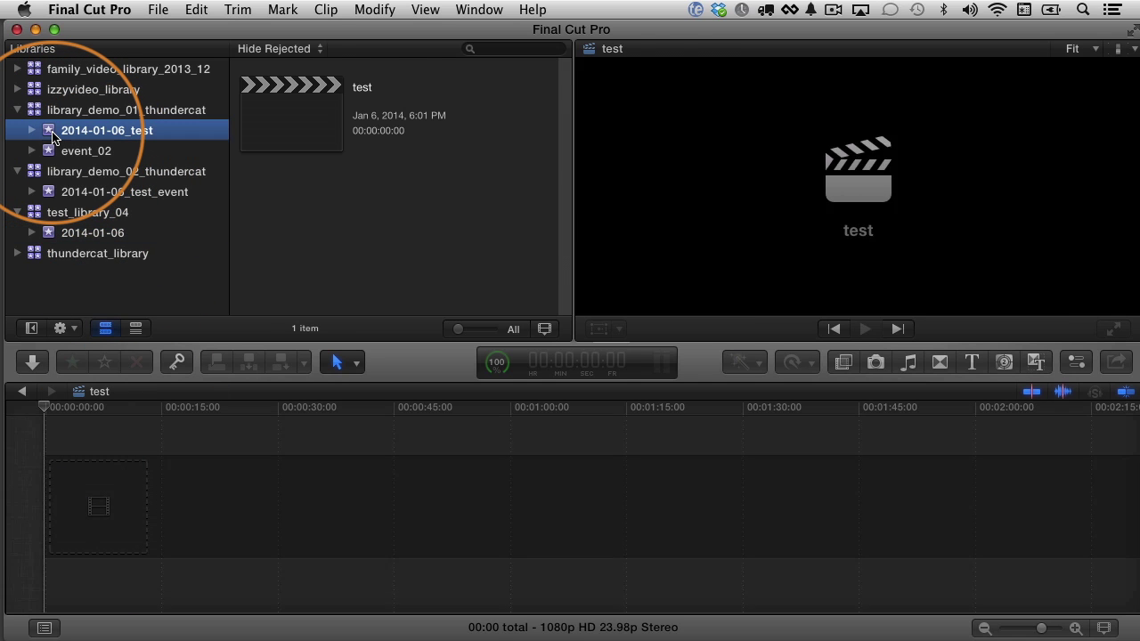
pyautogui.scroll(-5, 561, 249)
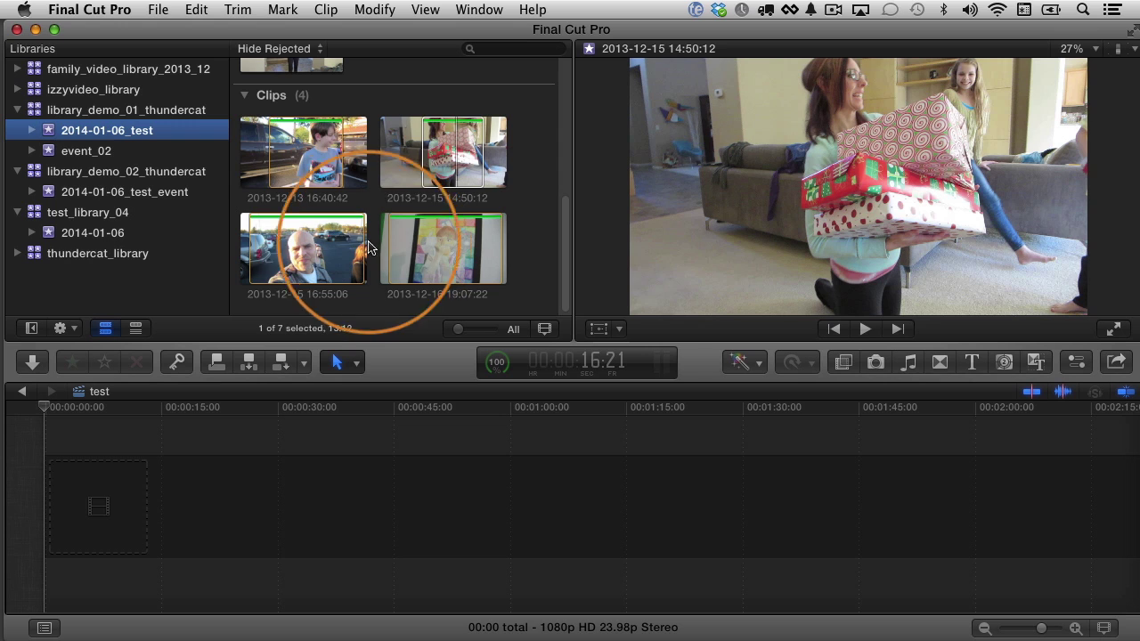
pyautogui.click(297, 254)
pyautogui.moveTo(297, 256); pyautogui.dragTo(54, 508)
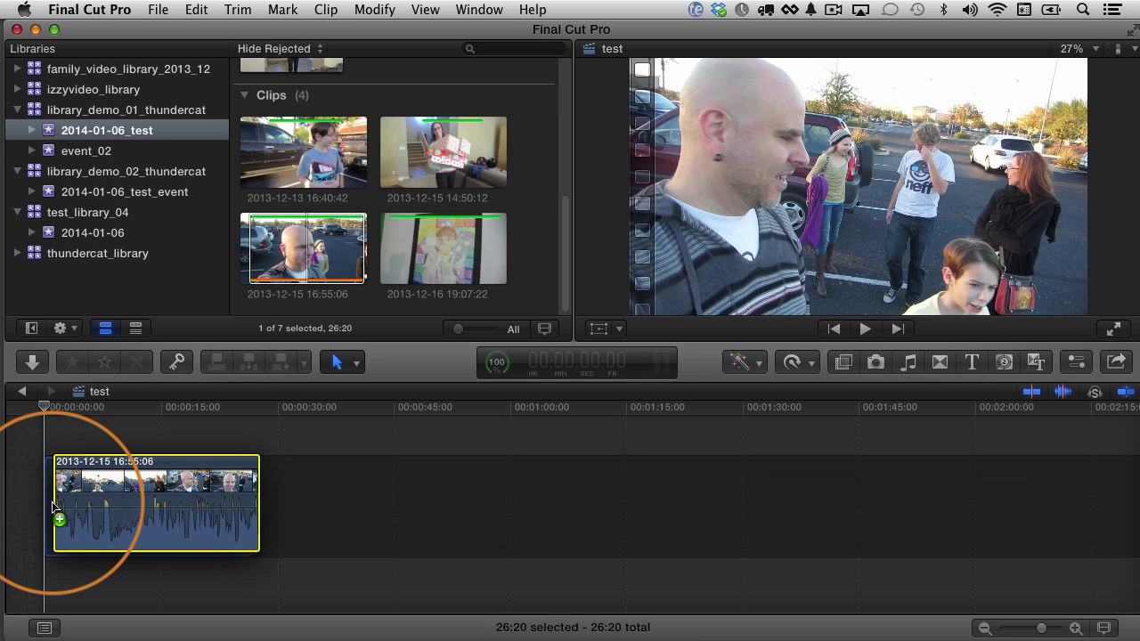
pyautogui.moveTo(53, 507); pyautogui.dragTo(46, 509)
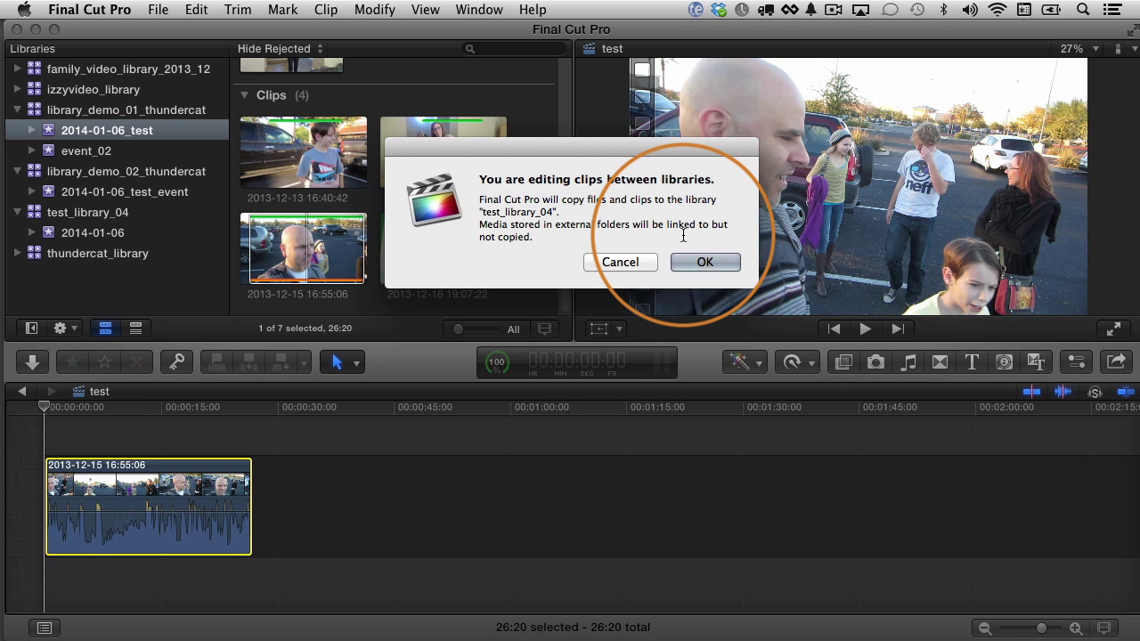
pyautogui.click(703, 262)
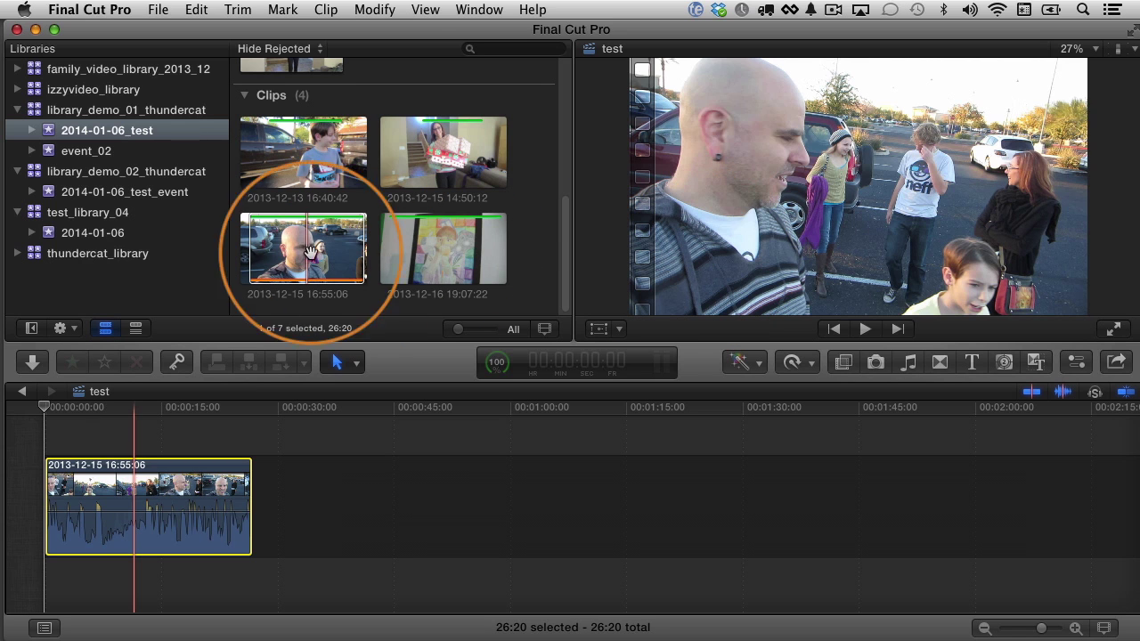
pyautogui.click(50, 232)
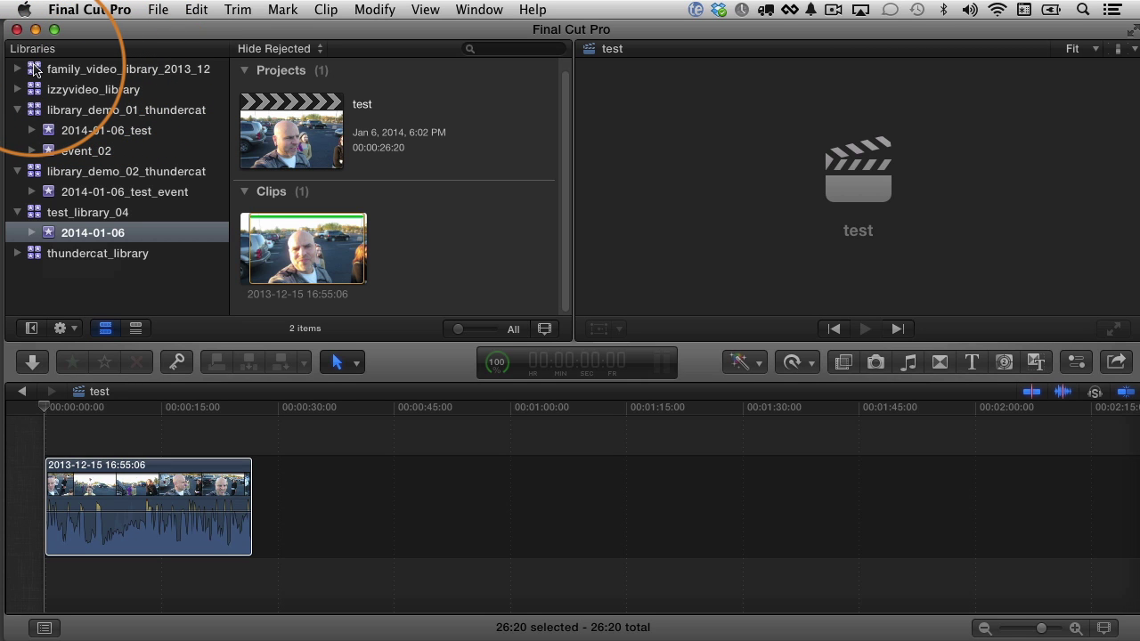
pyautogui.moveTo(36, 72)
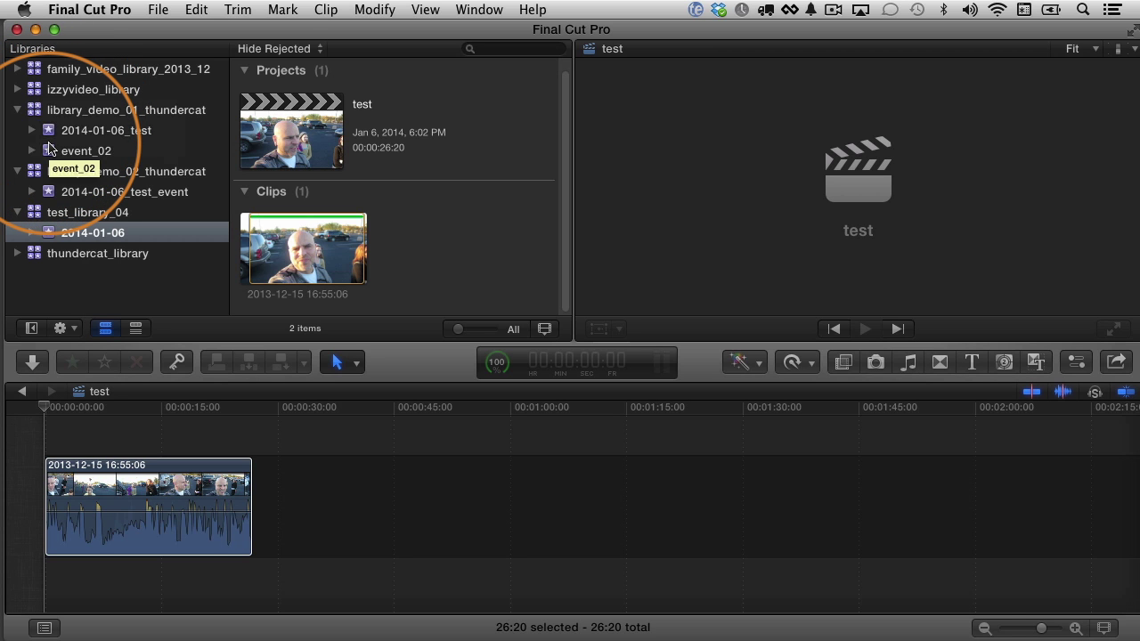
pyautogui.click(16, 89)
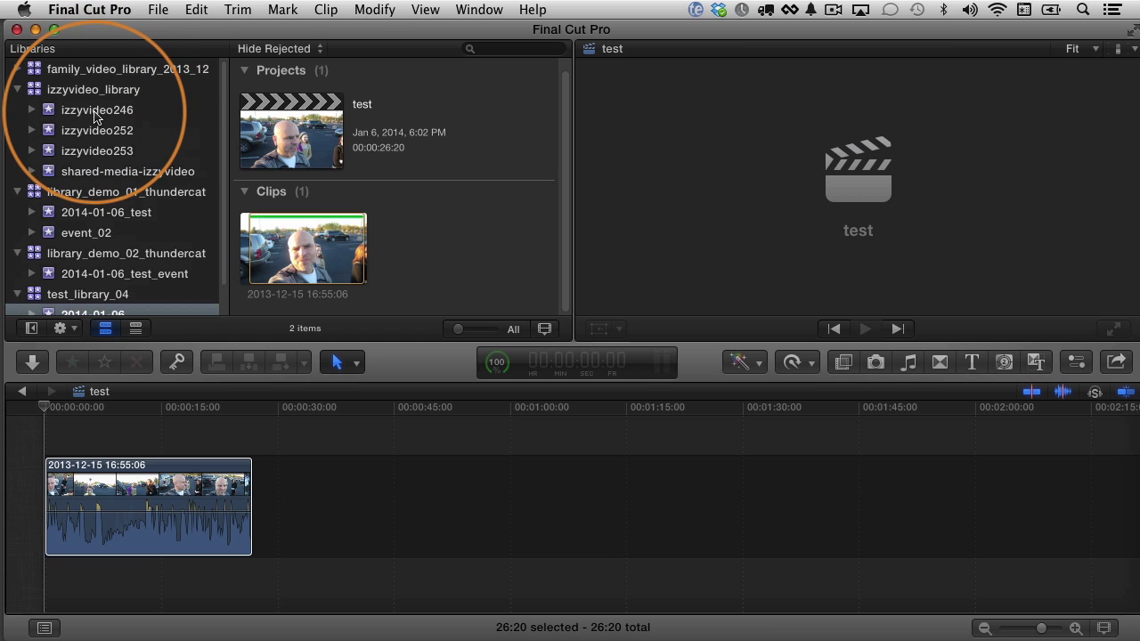
pyautogui.click(17, 89)
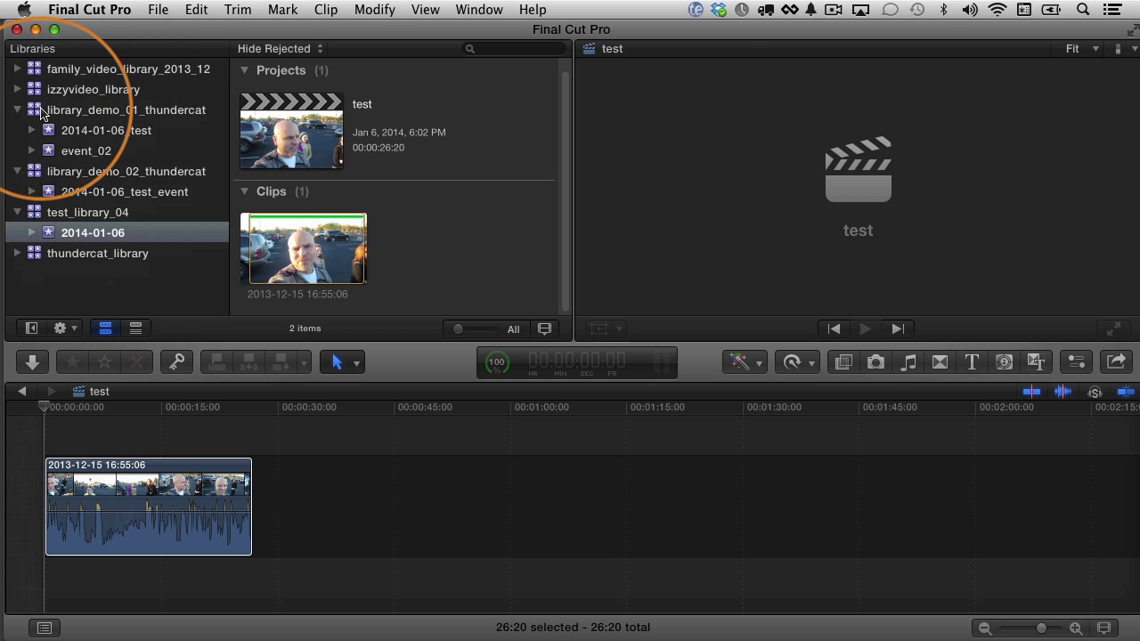
pyautogui.moveTo(42, 113)
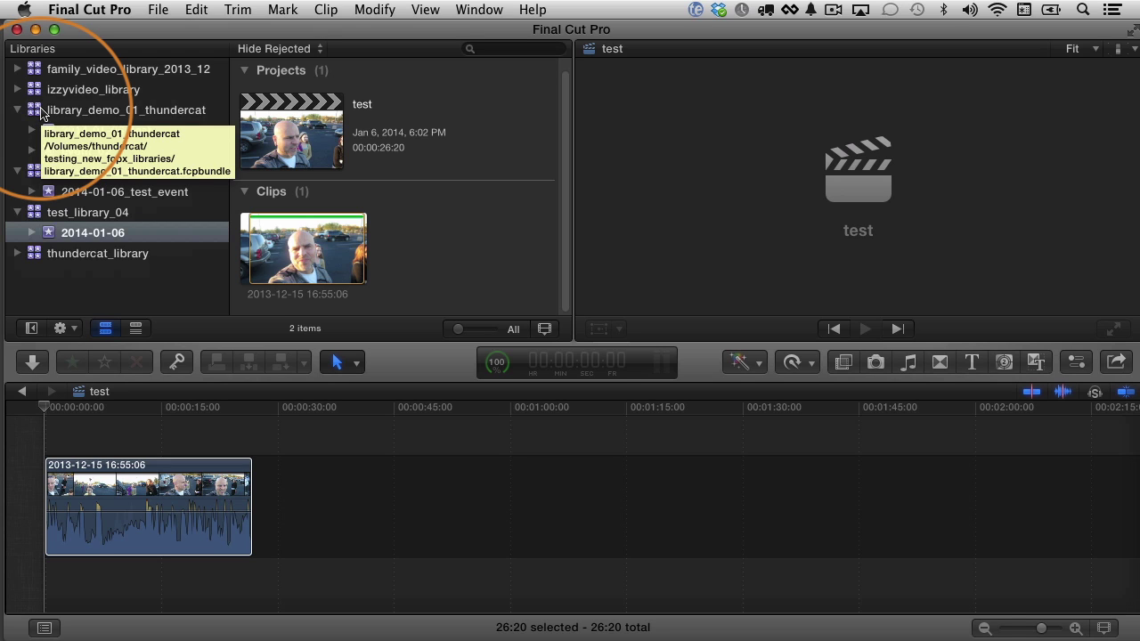